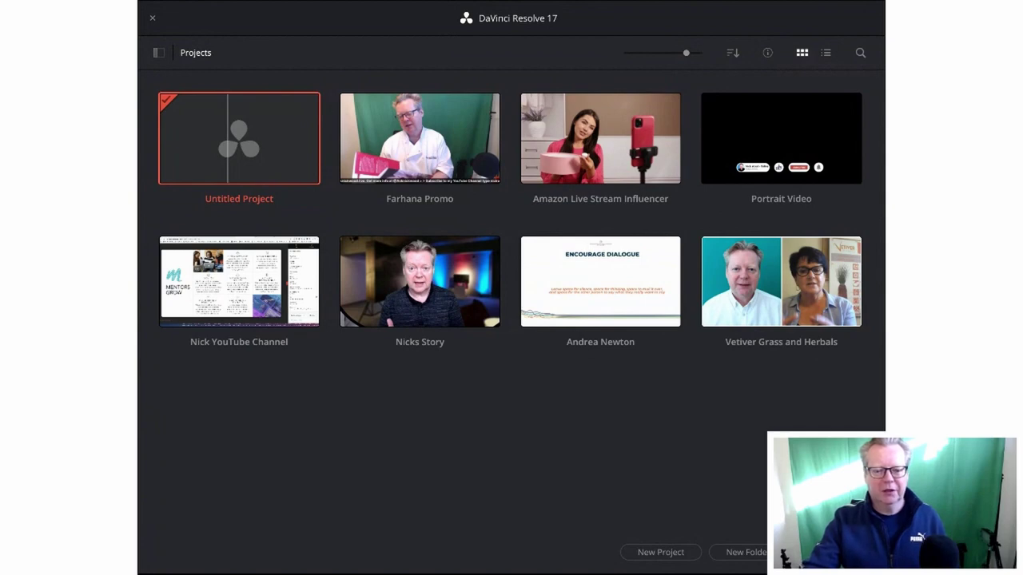
Open the Untitled Project and tour the Edit, Fusion, Color and Fairlight workspaces, finishing on the Edit workspace
double_click(227, 140)
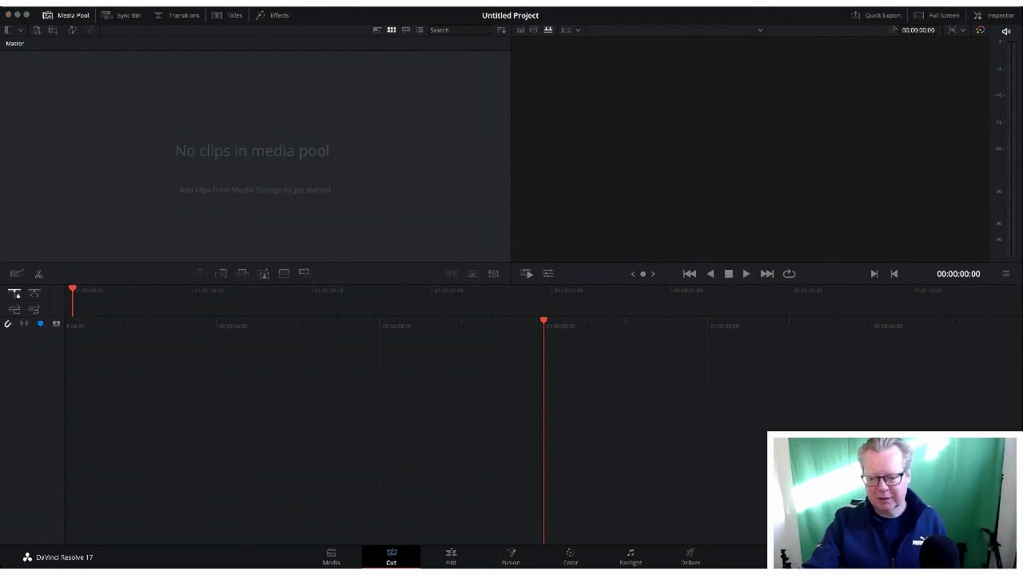
click(452, 559)
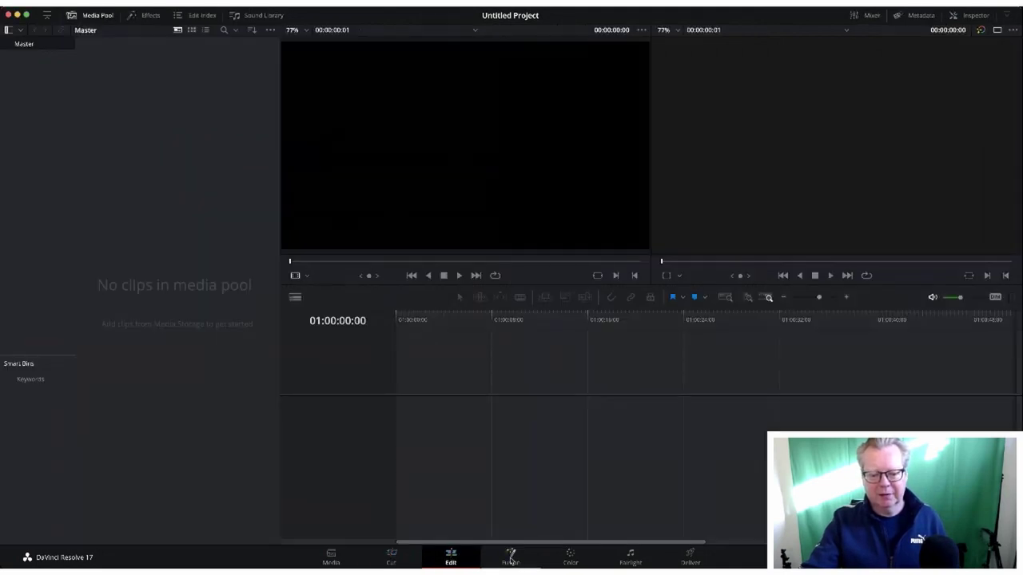
click(511, 558)
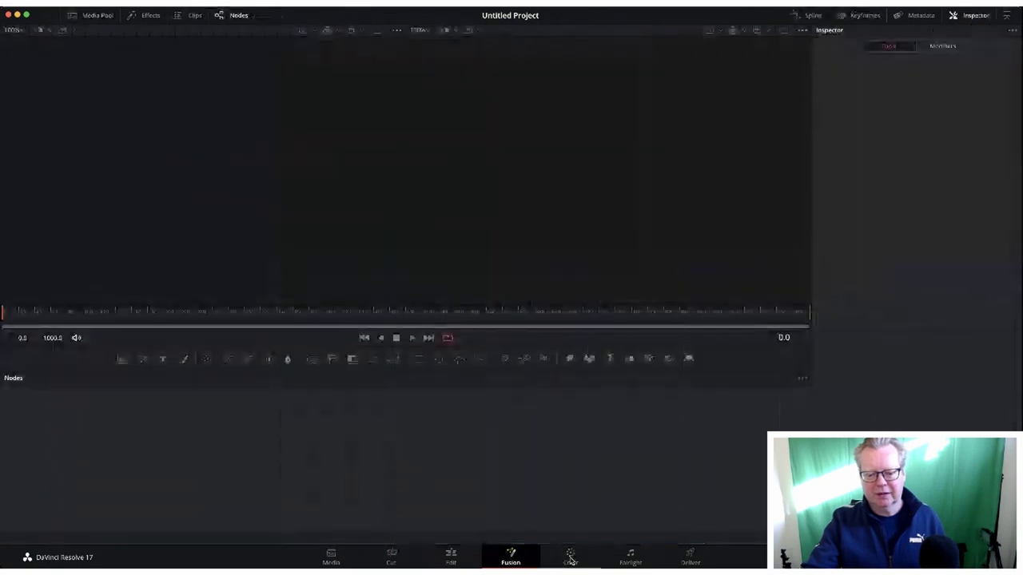
click(570, 557)
click(631, 559)
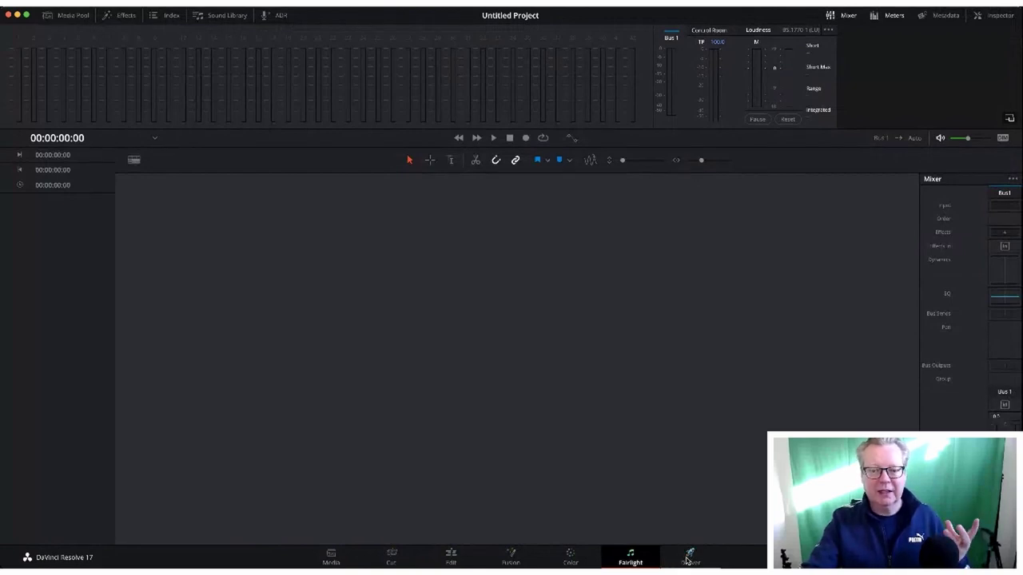
click(451, 556)
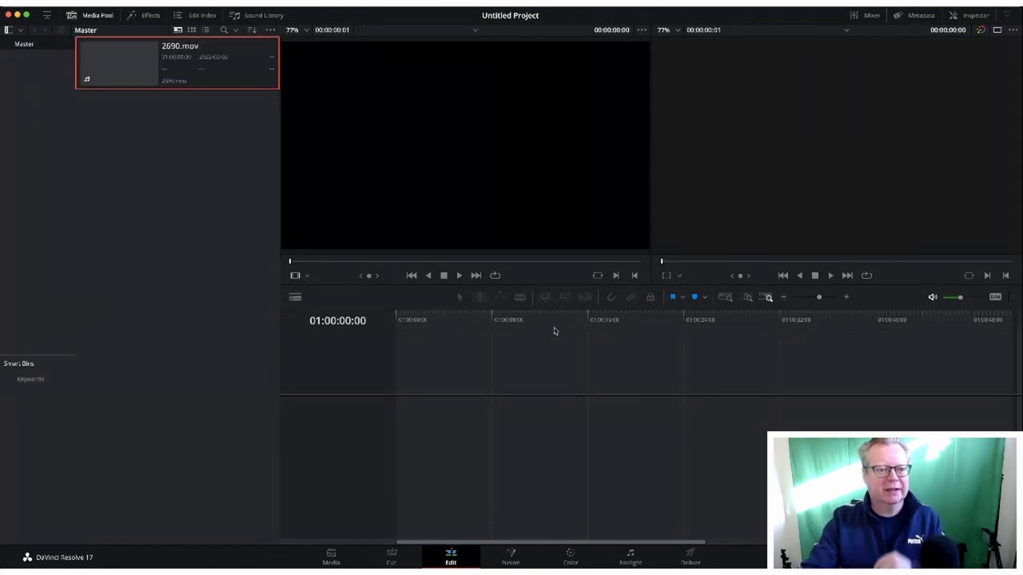
Preview the 2690.mov clip in the source viewer, and hide and reshow the Media Pool
double_click(188, 71)
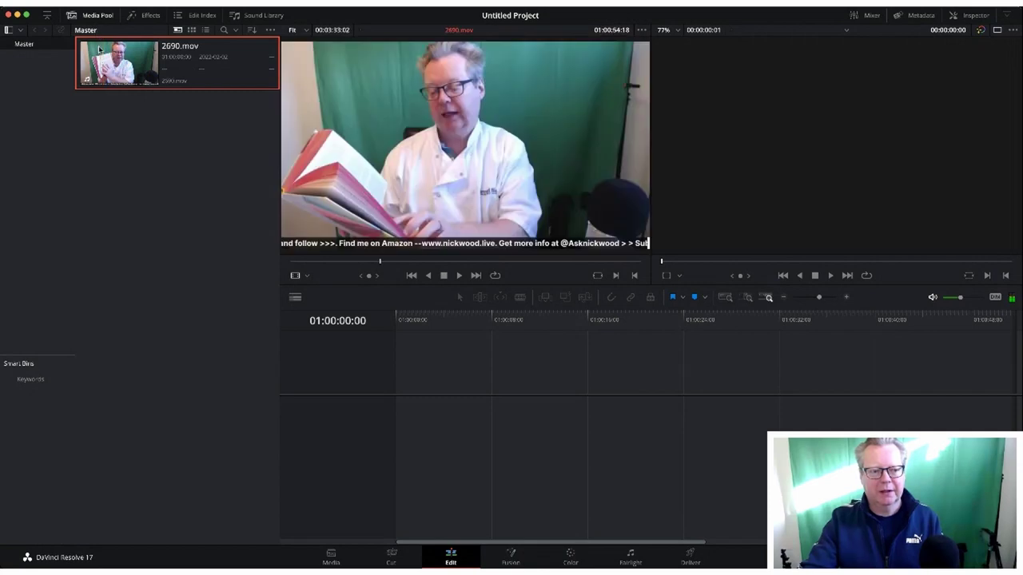
click(96, 16)
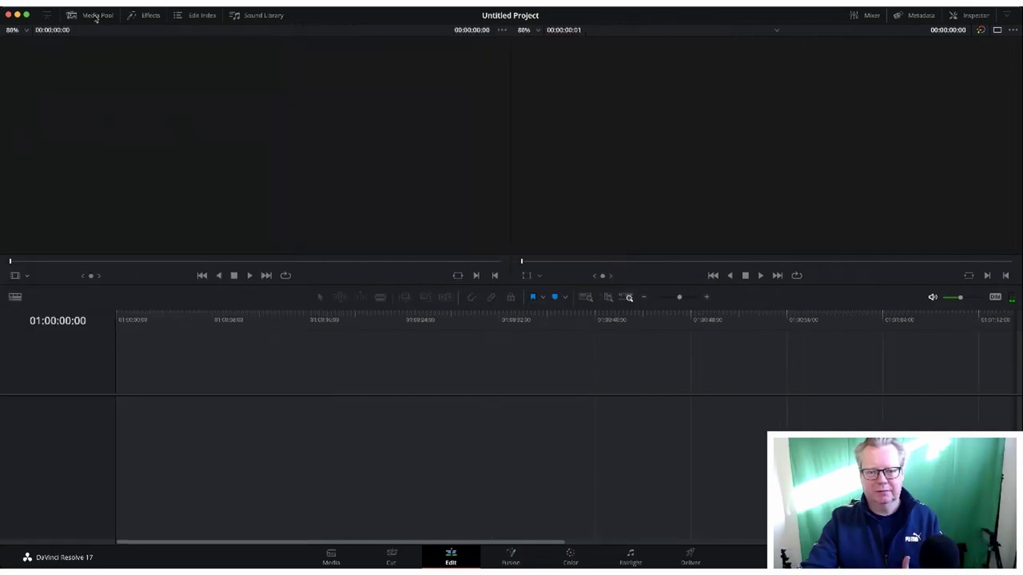
click(96, 16)
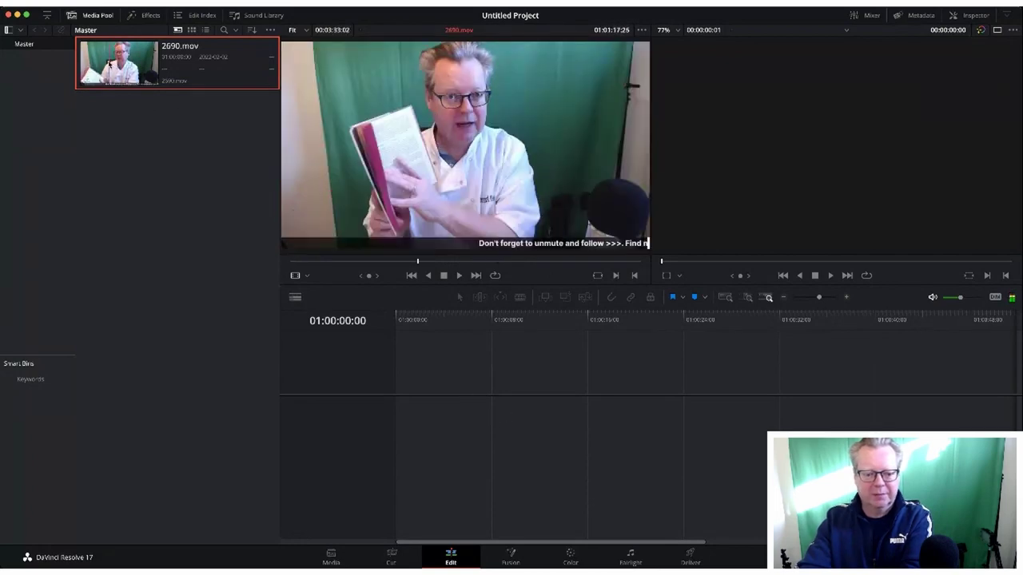
Place the 2690.mov clip at the start of the empty timeline and select it there
click(419, 369)
drag(426, 399, 426, 401)
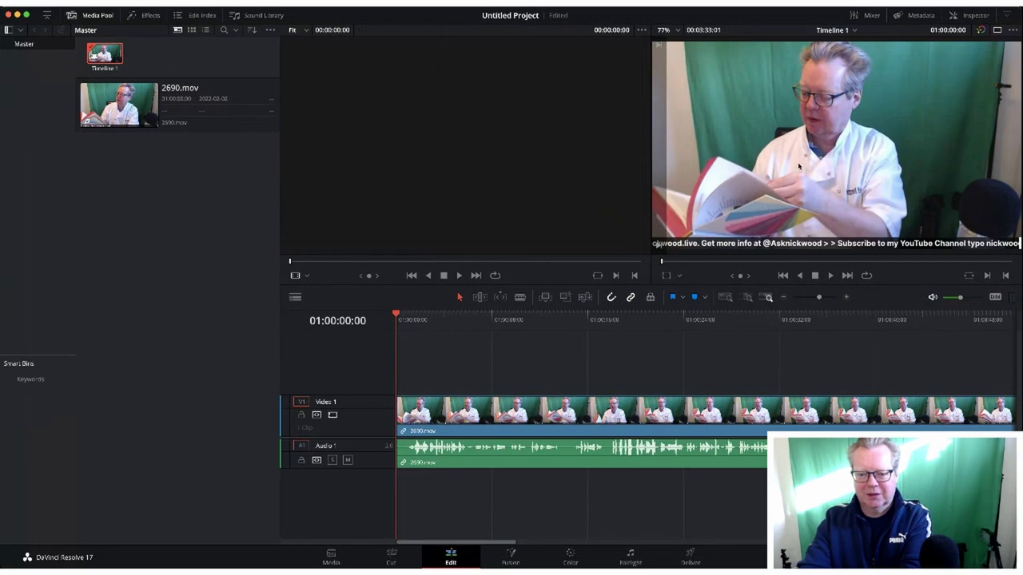
click(494, 408)
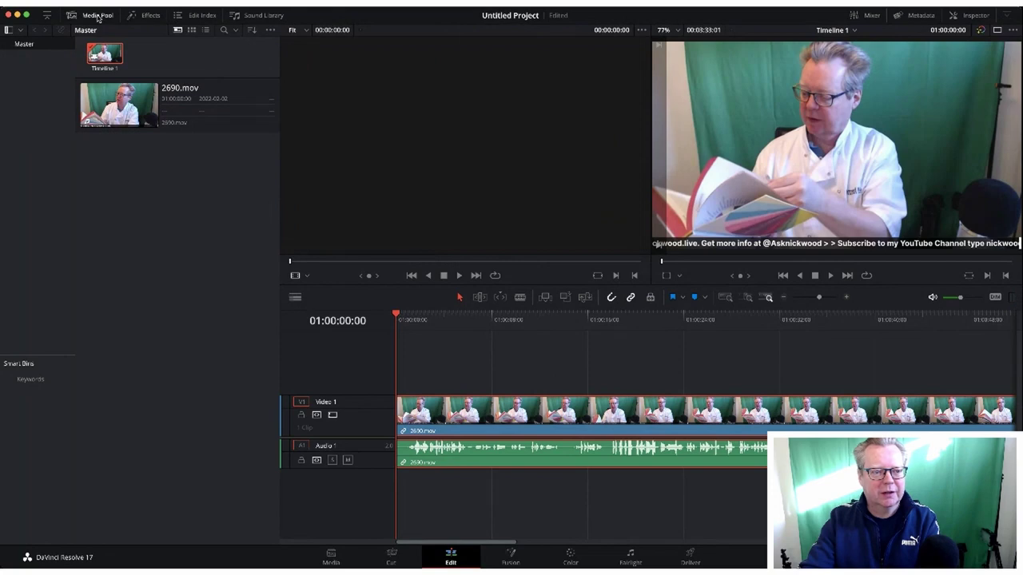
Show the Effects library below the Media Pool and browse its transitions
double_click(115, 99)
click(112, 141)
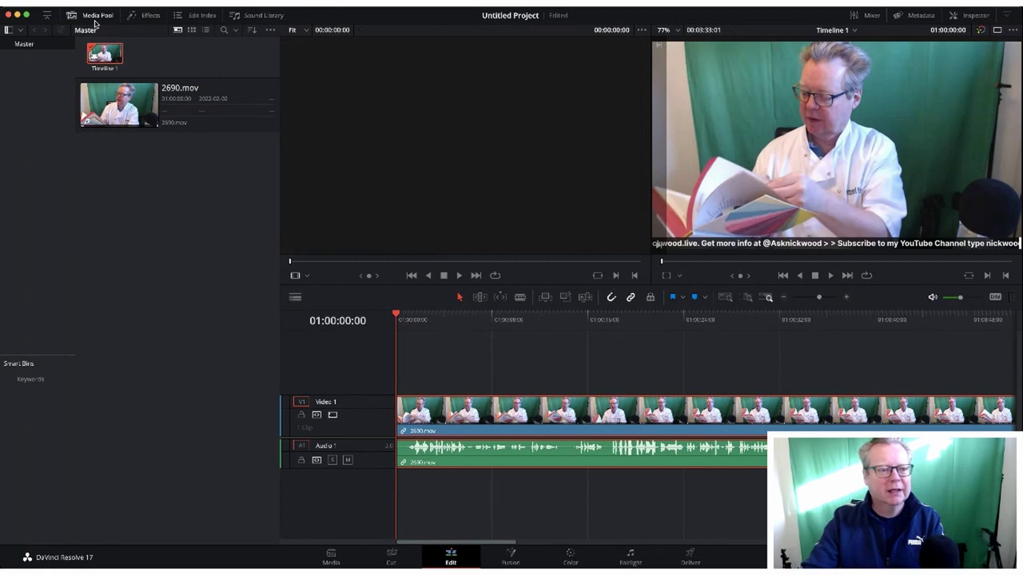
click(146, 16)
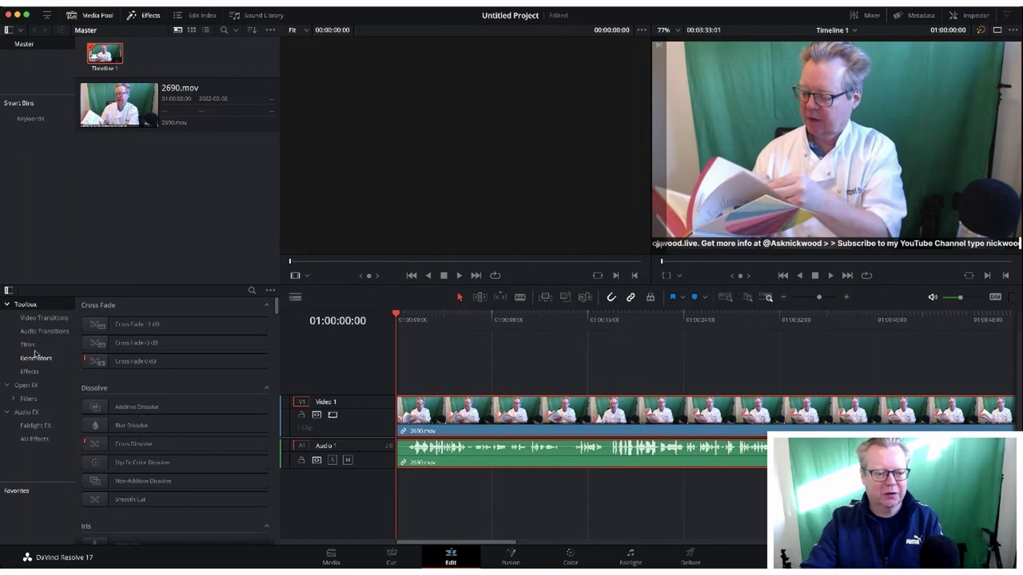
click(126, 341)
scroll(141, 356, down, 2)
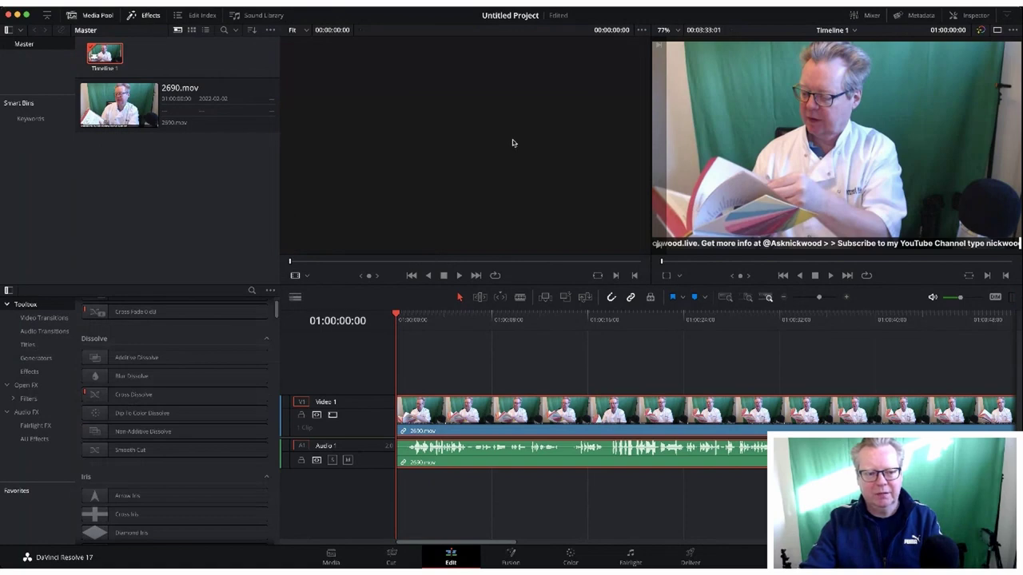
Preview the 2690.mov source clip from its Media Pool thumbnail
double_click(88, 117)
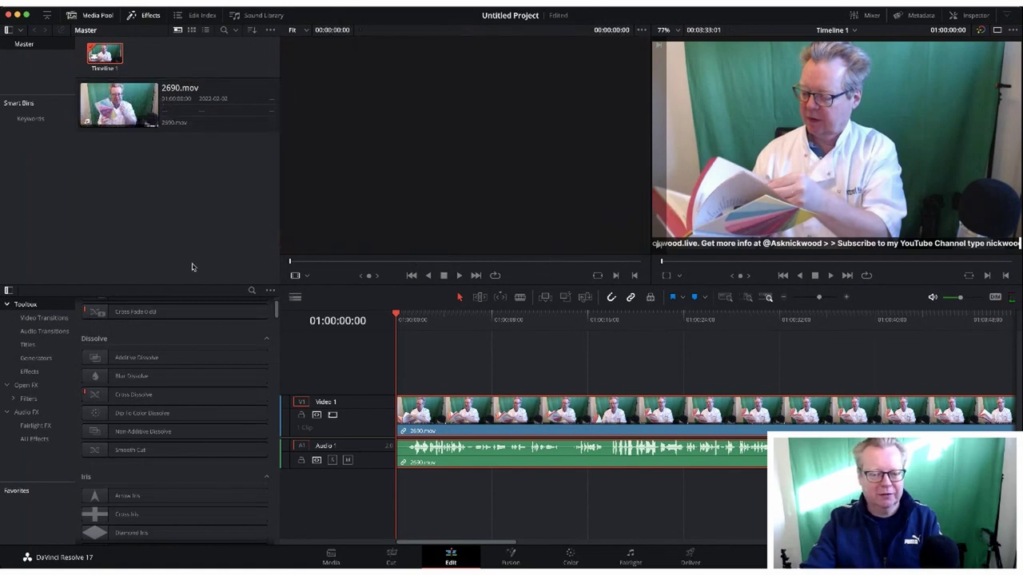
click(154, 83)
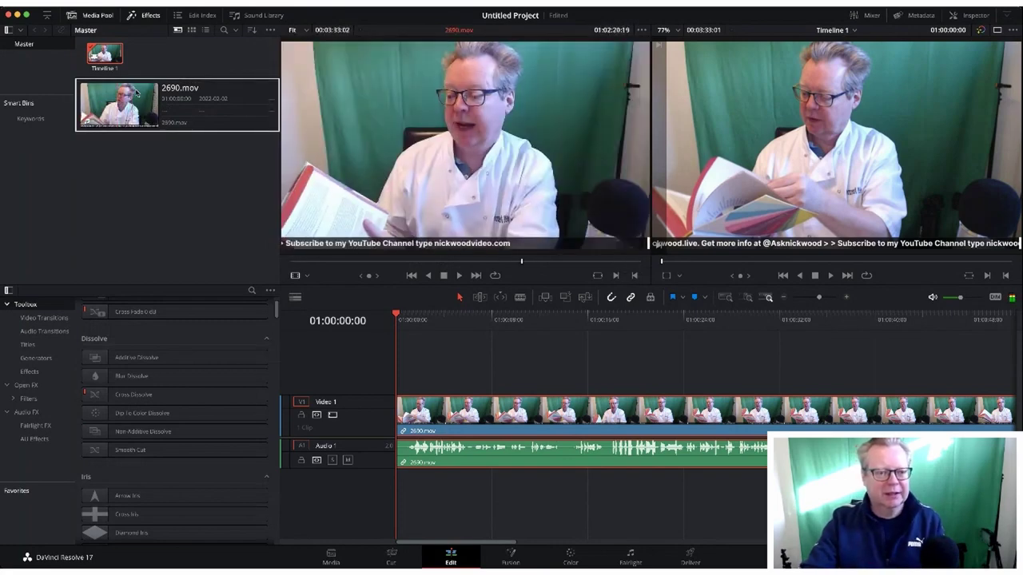
click(137, 74)
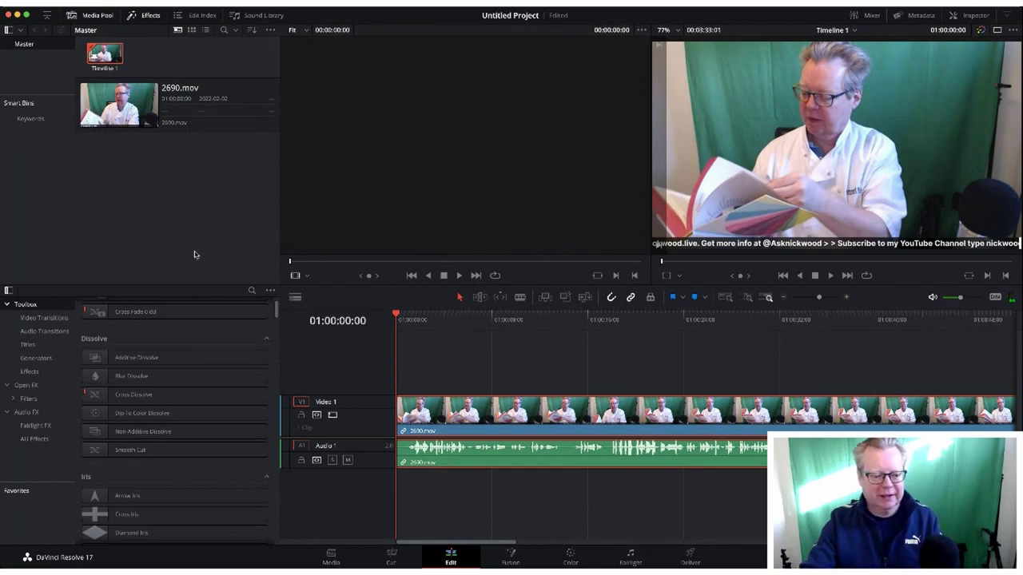
View the Edit Index and the Sound Library, and return to the Media Pool
click(199, 16)
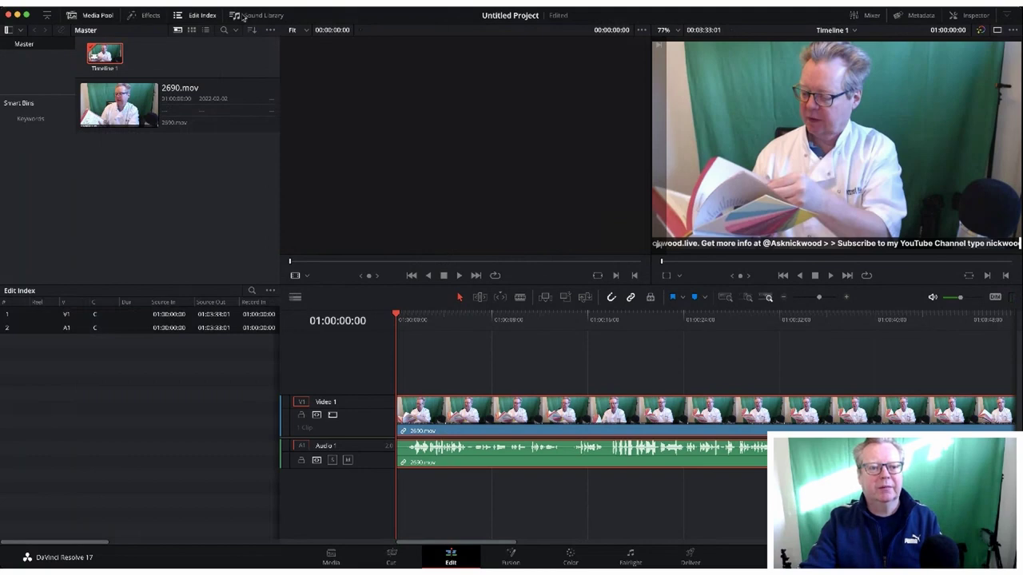
click(242, 16)
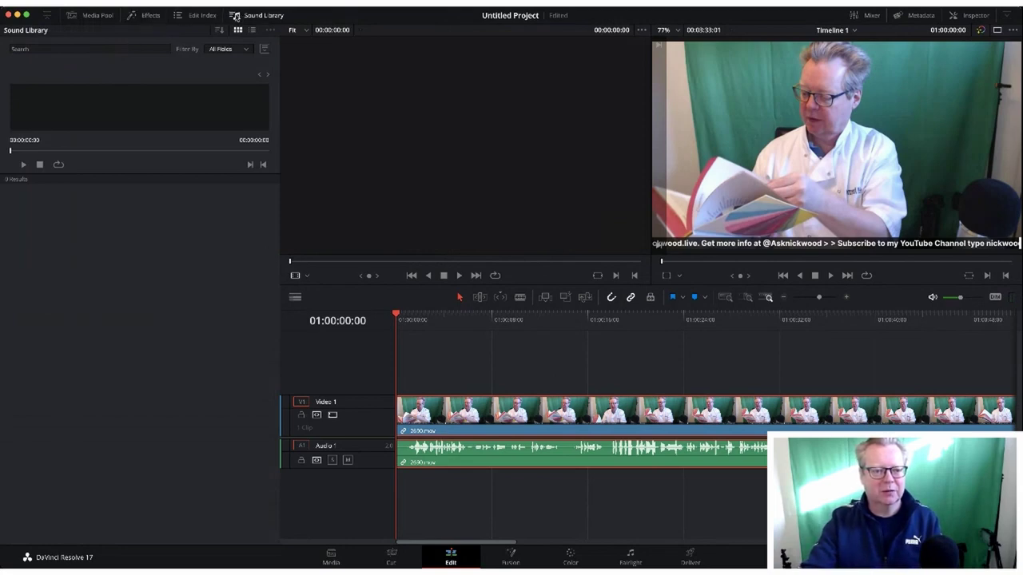
click(95, 18)
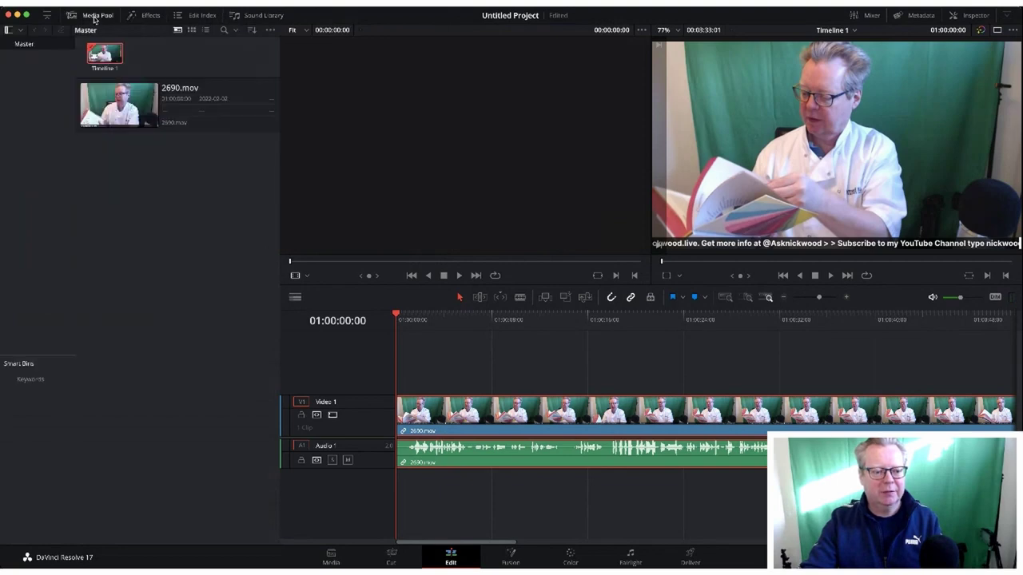
Reduce the Media Pool to half height so the timeline spans the full width, and check the Effects library in that layout
click(47, 17)
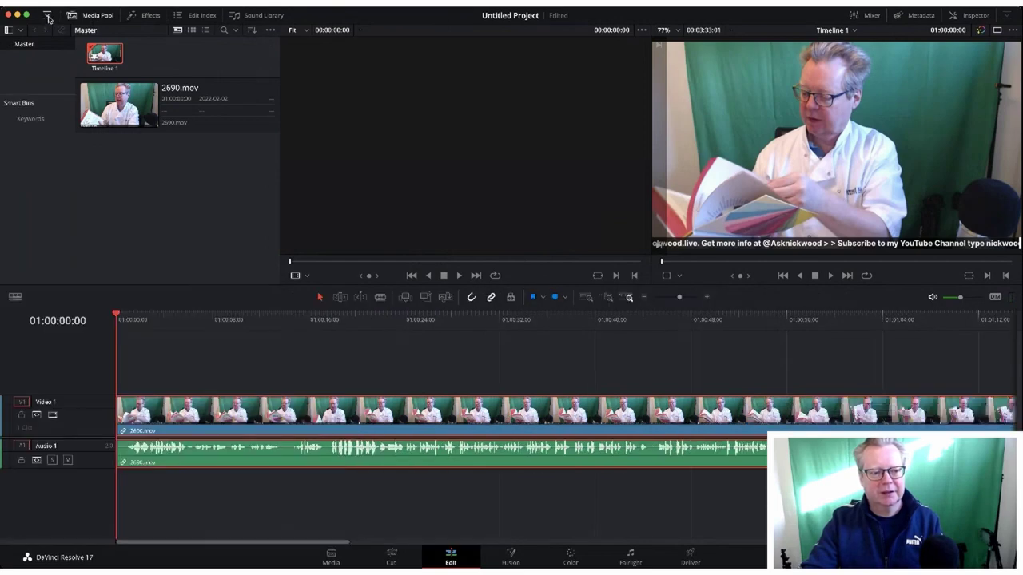
click(47, 17)
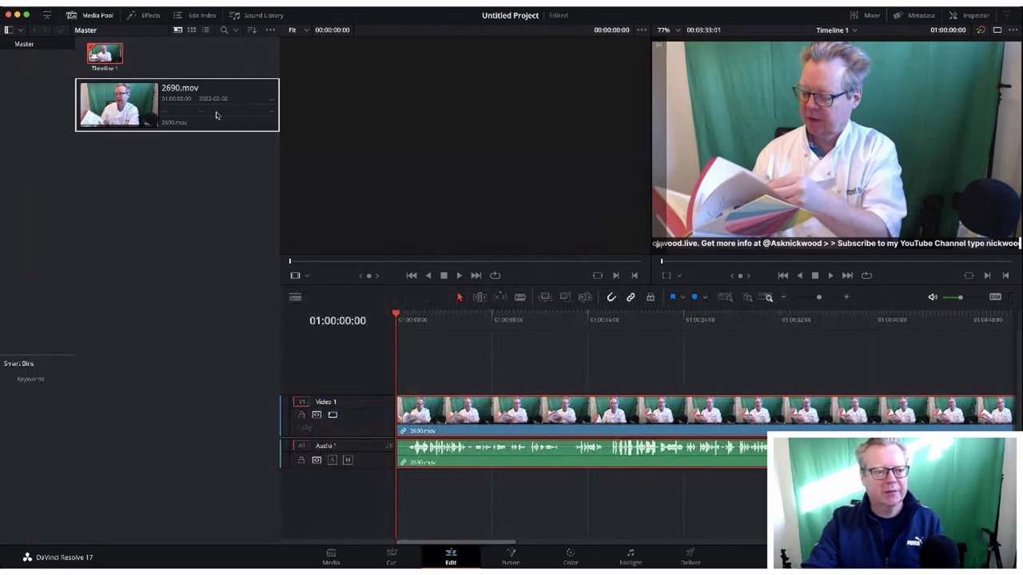
click(49, 17)
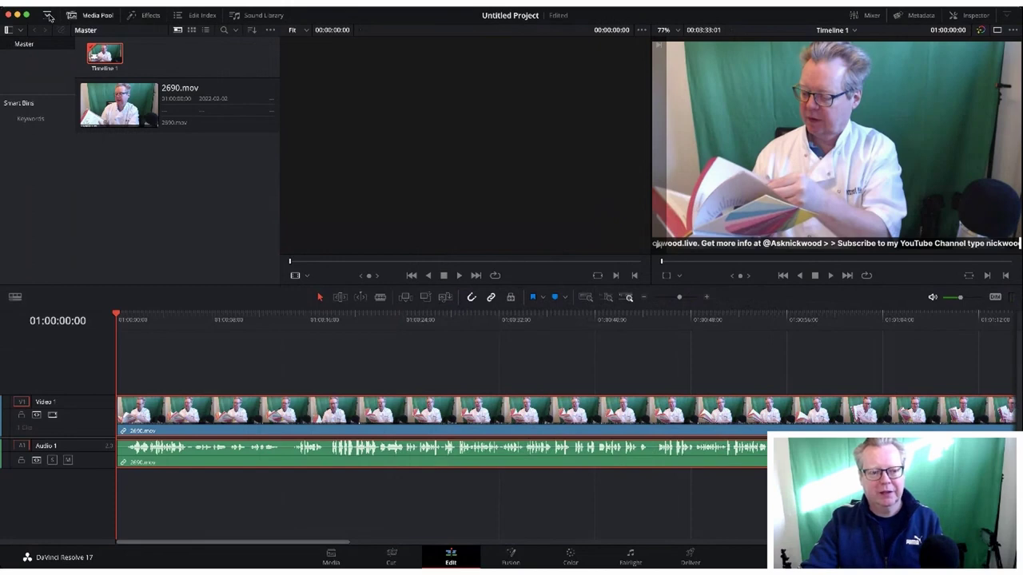
click(144, 17)
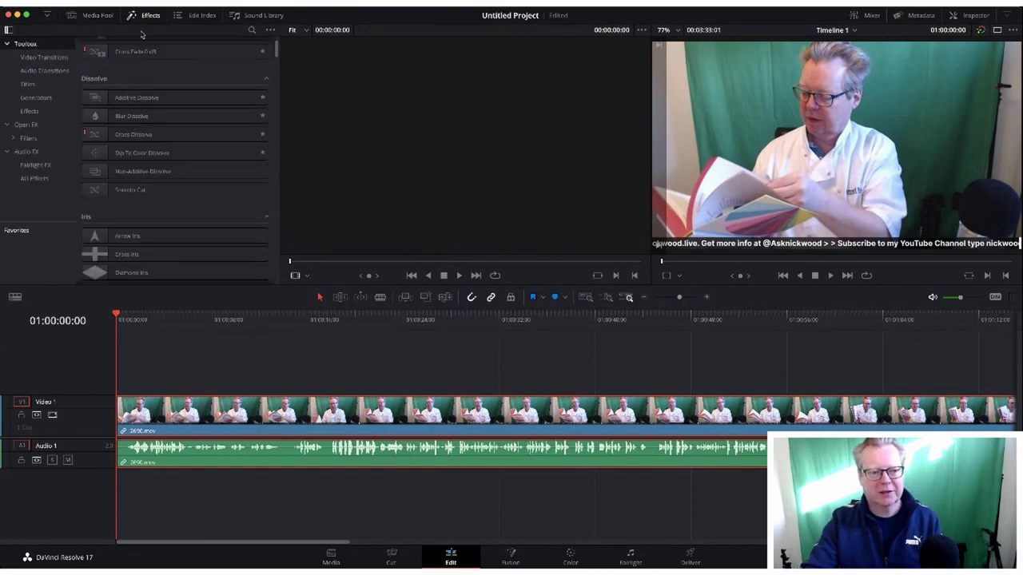
click(102, 17)
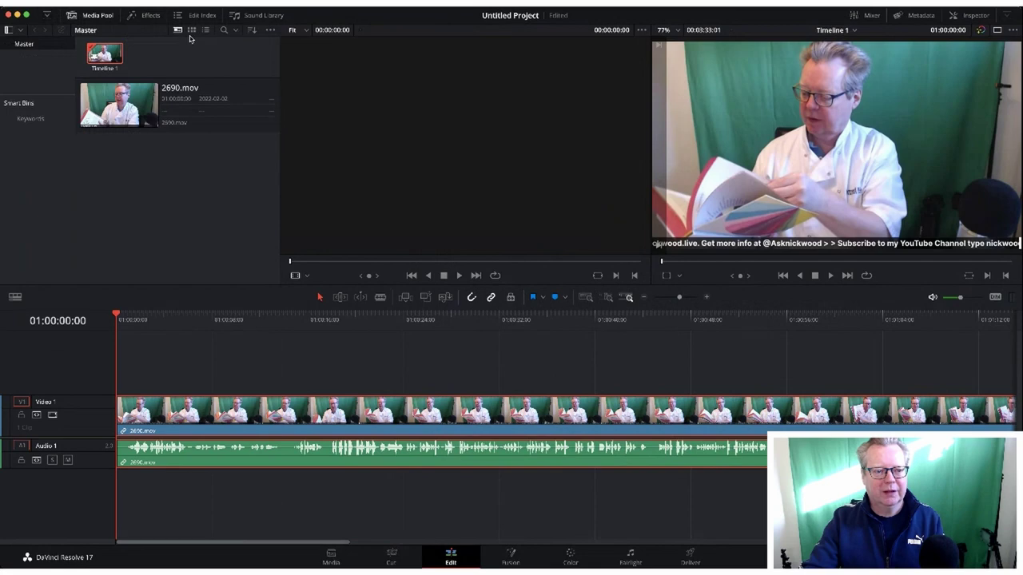
Compare the Media Pool's thumbnail view with its clip previews, and leave the pool displayed in list view
click(120, 103)
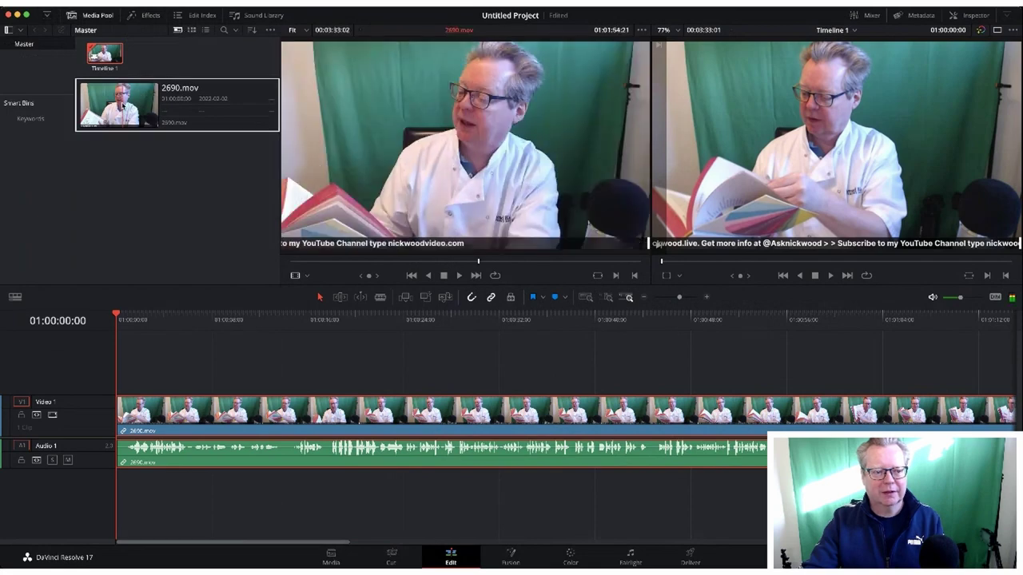
click(192, 30)
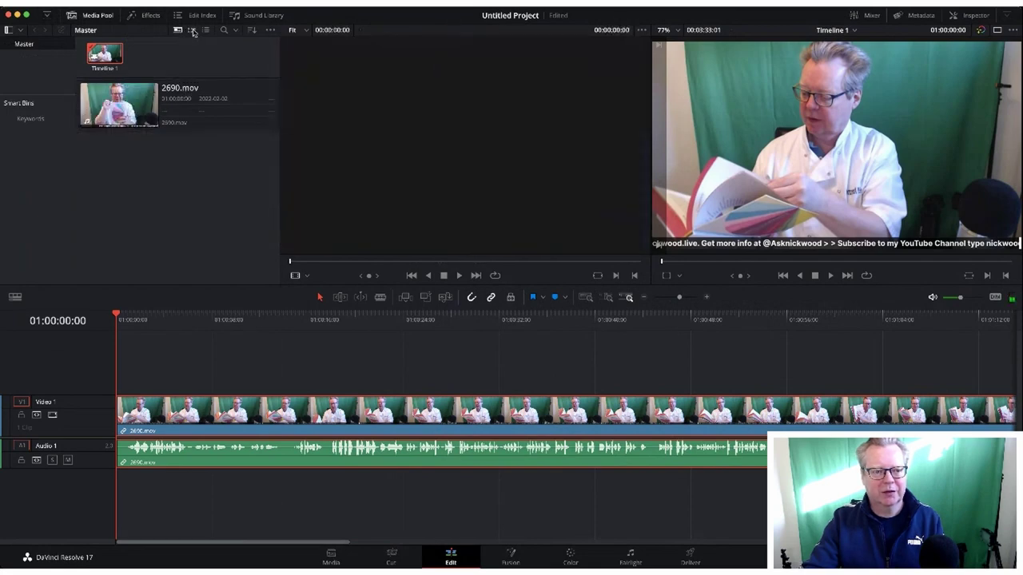
click(102, 53)
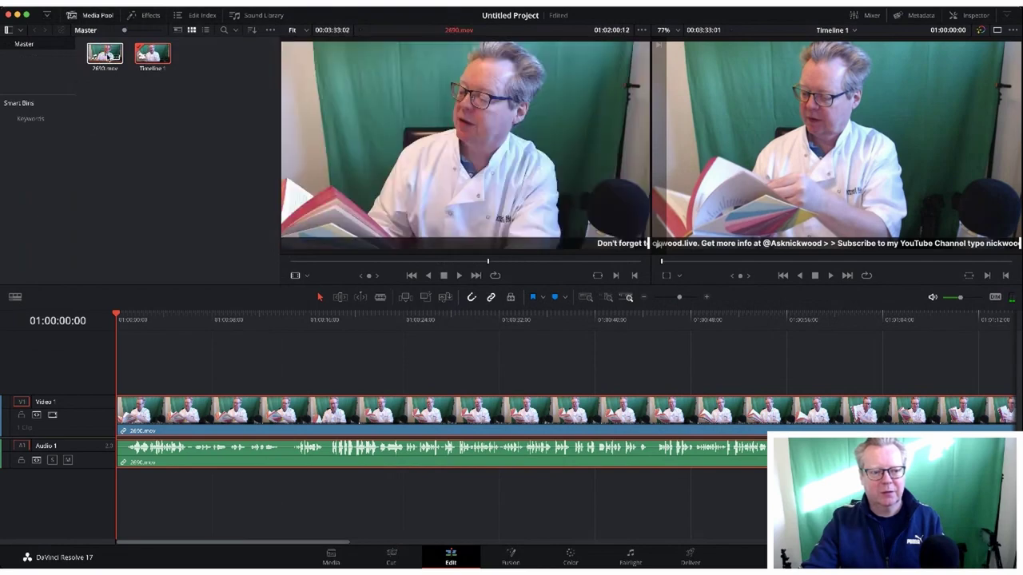
click(117, 58)
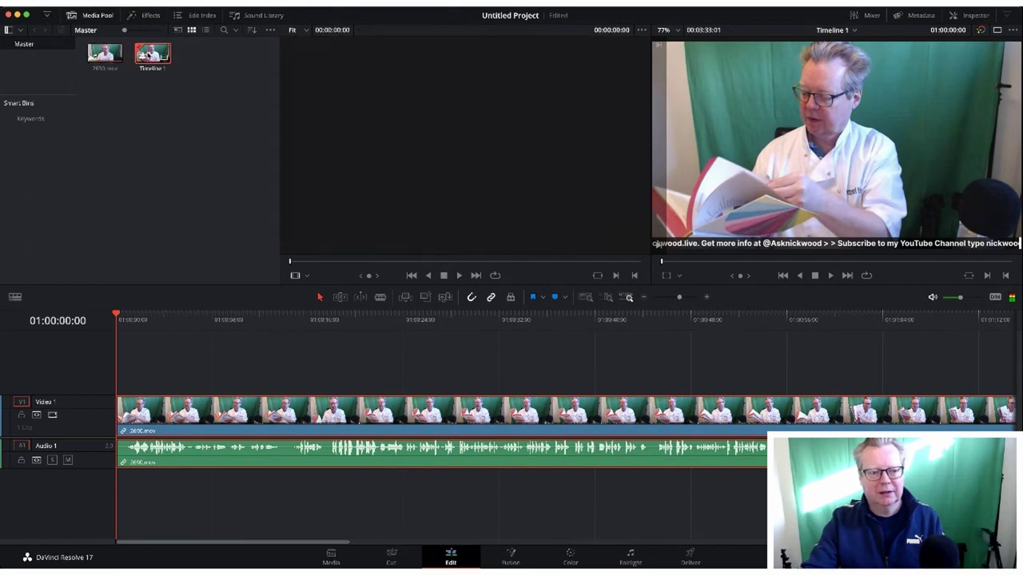
click(148, 54)
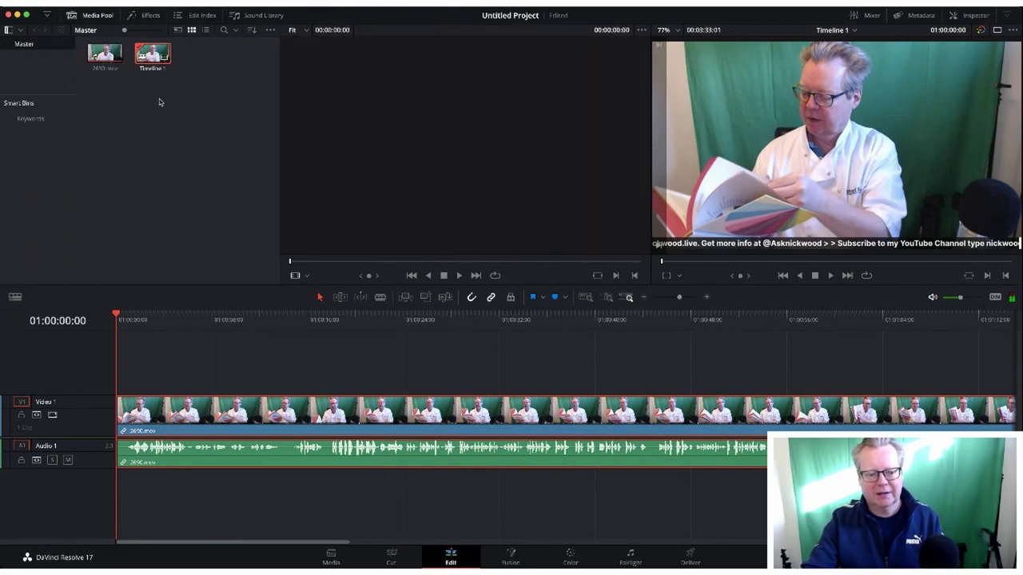
click(205, 30)
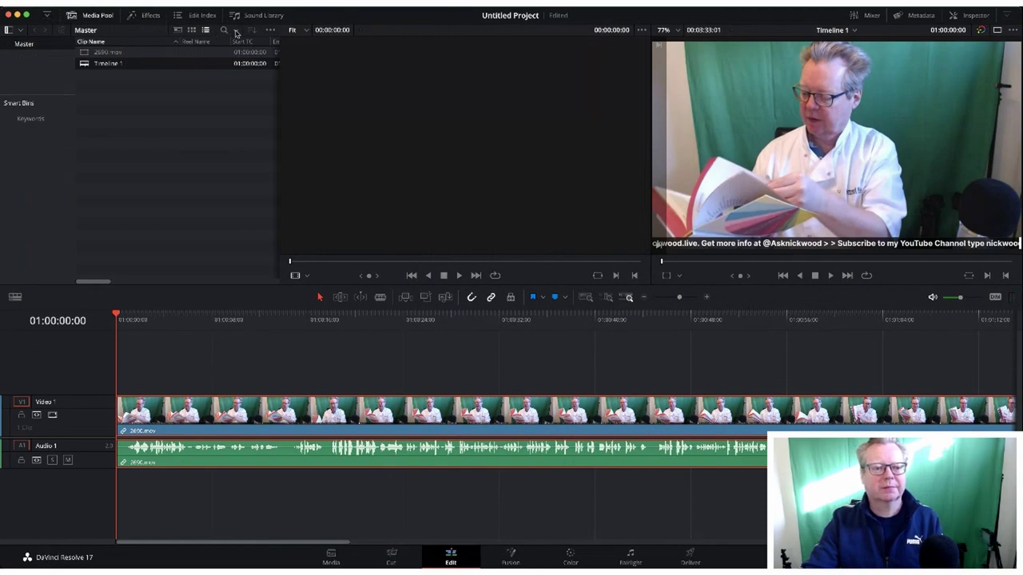
click(103, 15)
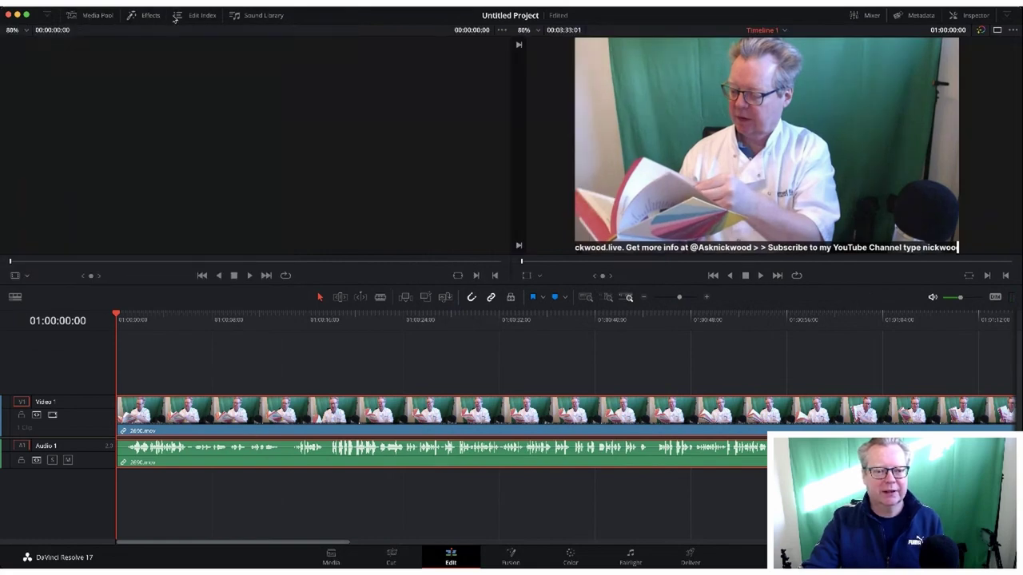
click(102, 16)
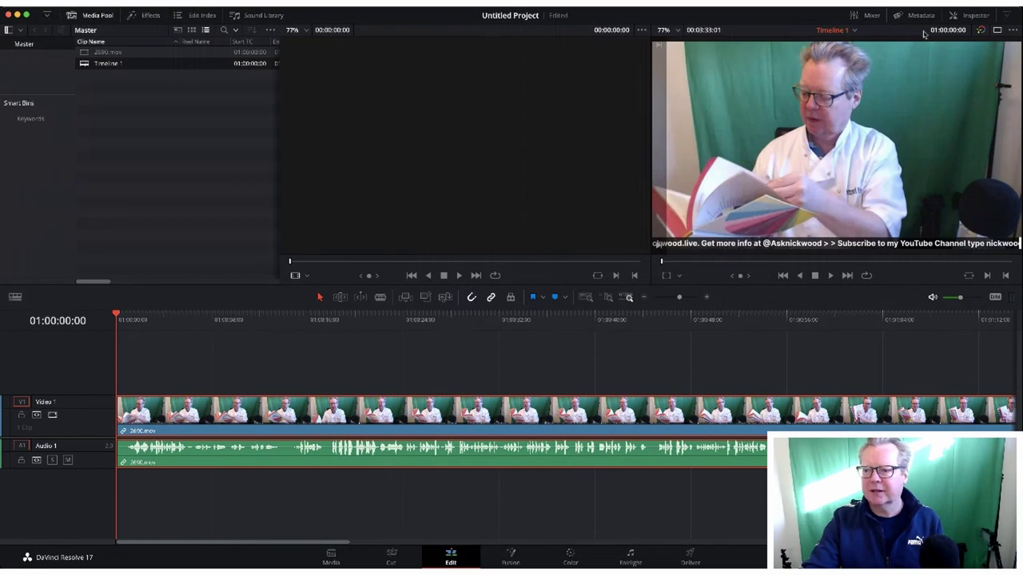
Display the audio Mixer, and check the timeline's metadata before showing the Inspector for the 2690.mov clip
click(872, 16)
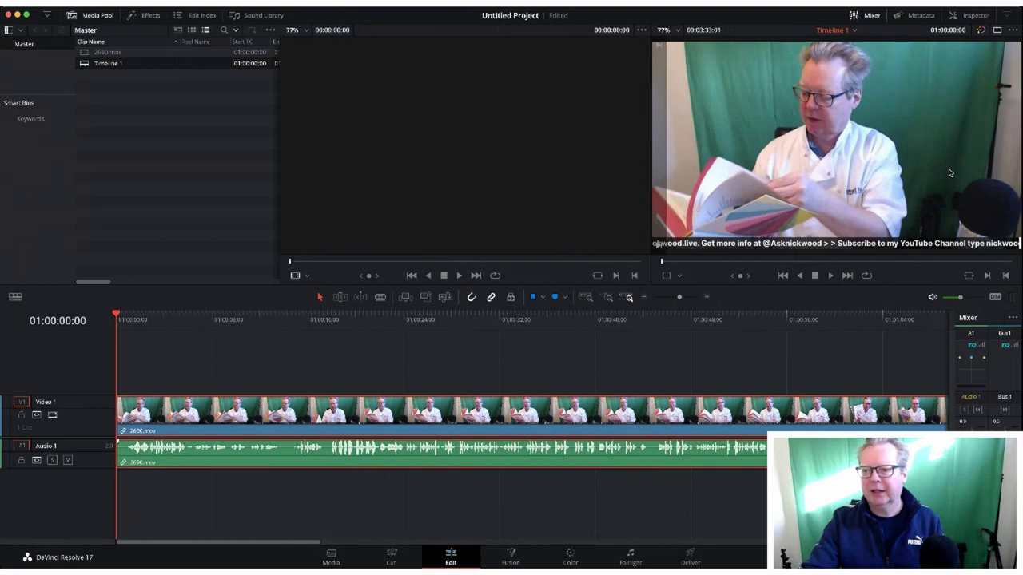
click(918, 15)
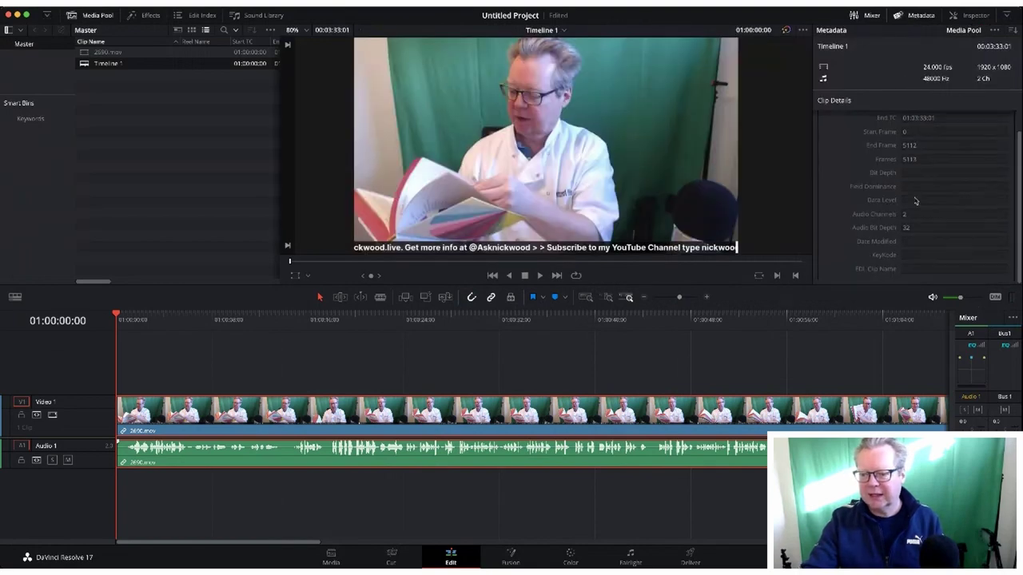
click(973, 16)
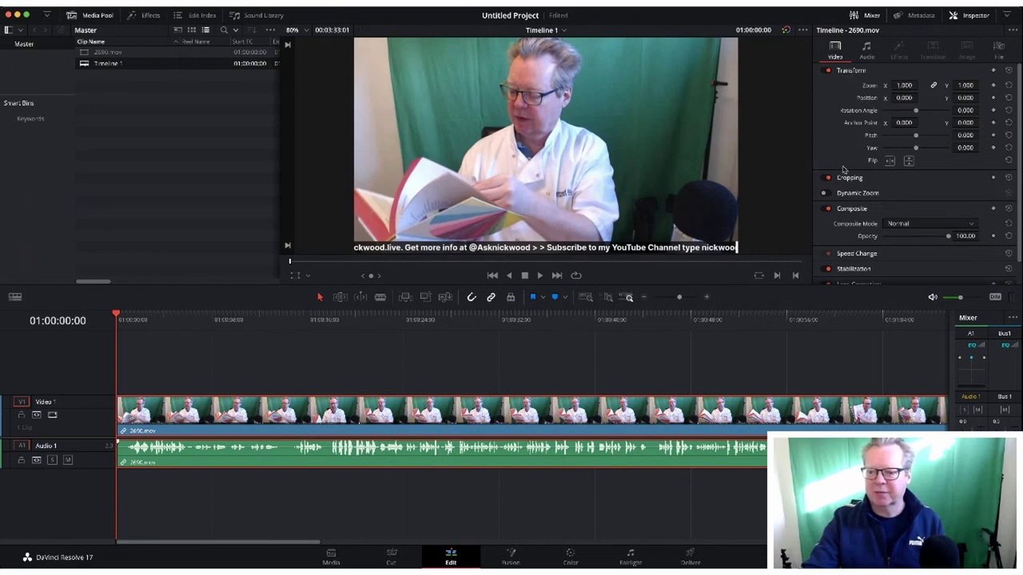
Examine the remaining Inspector settings for the 2690.mov clip, and try the Trim Edit mode before returning to Selection mode
scroll(836, 175, down, 1)
scroll(837, 175, down, 1)
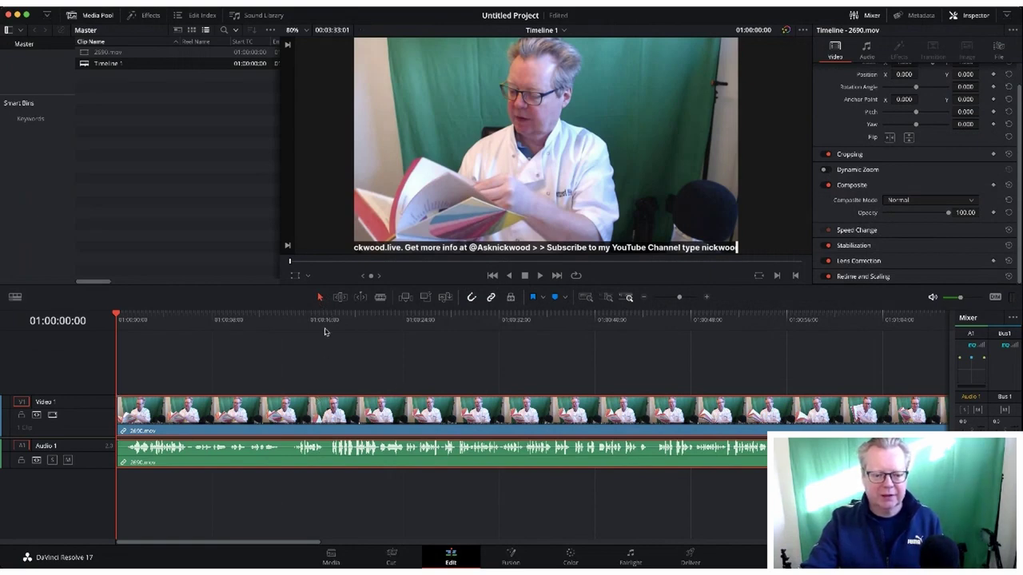
click(340, 297)
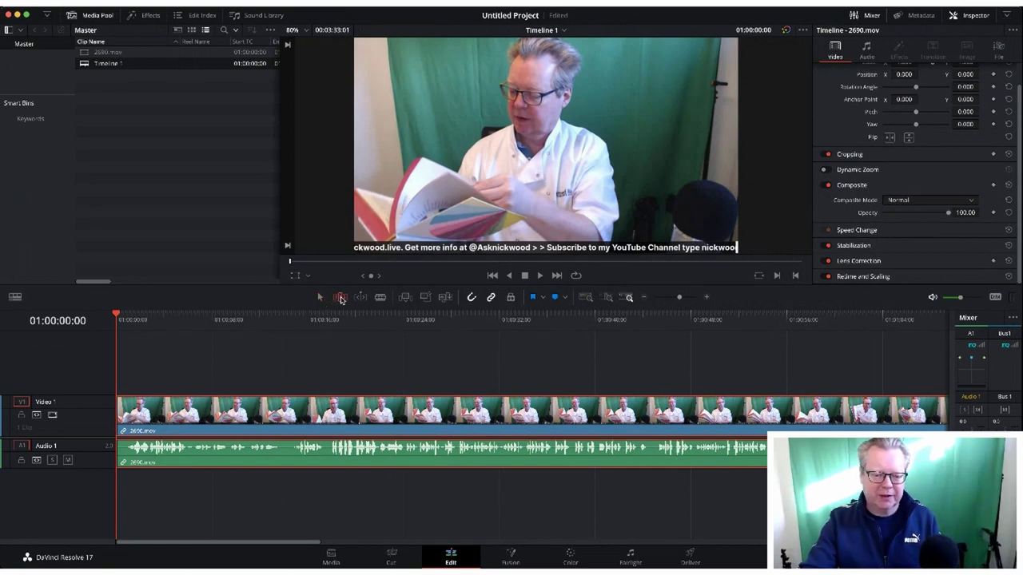
click(321, 298)
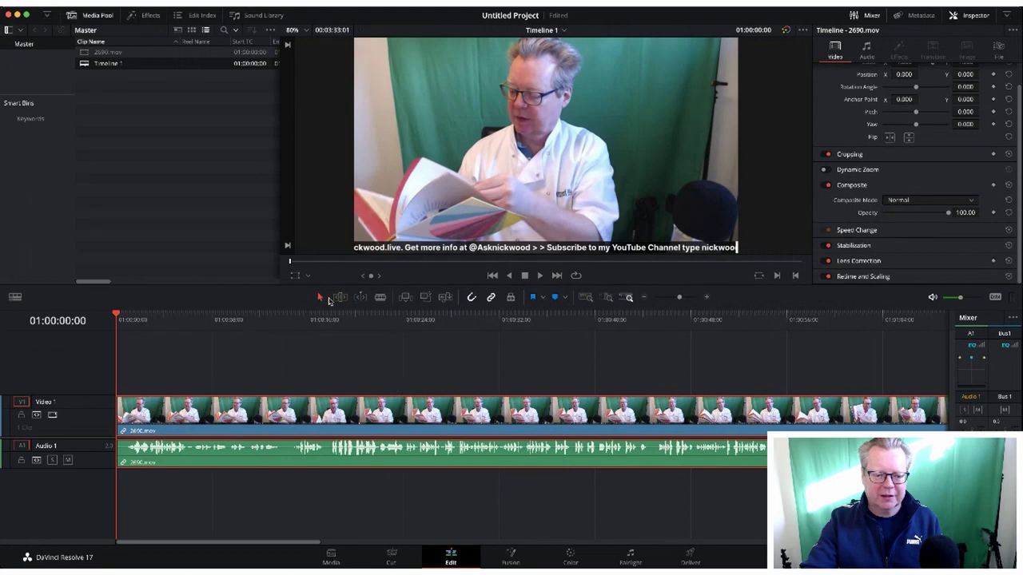
Play the opening of the timeline and split the 2690.mov clip with the Blade at 01:00:00:22
click(381, 298)
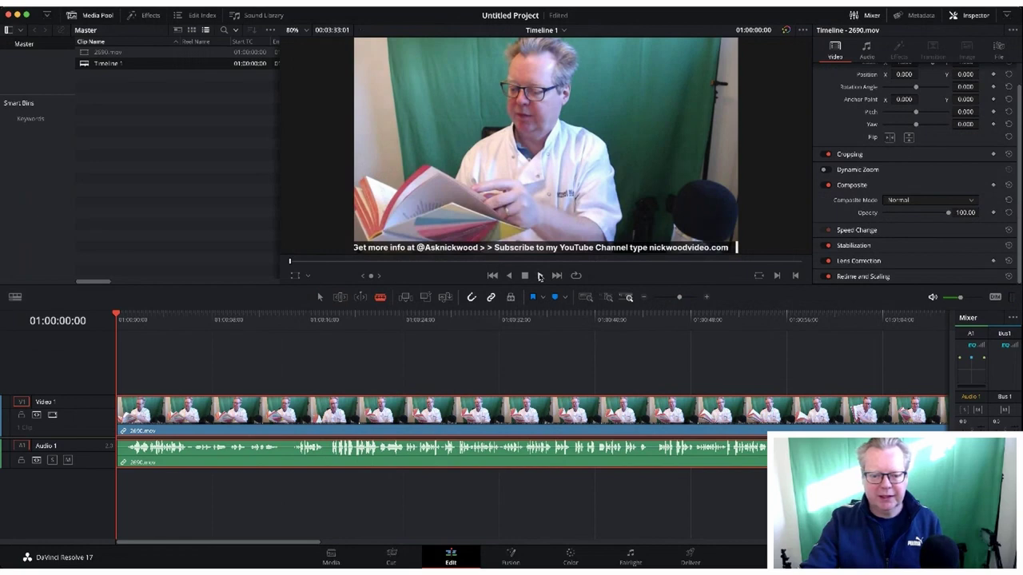
click(540, 276)
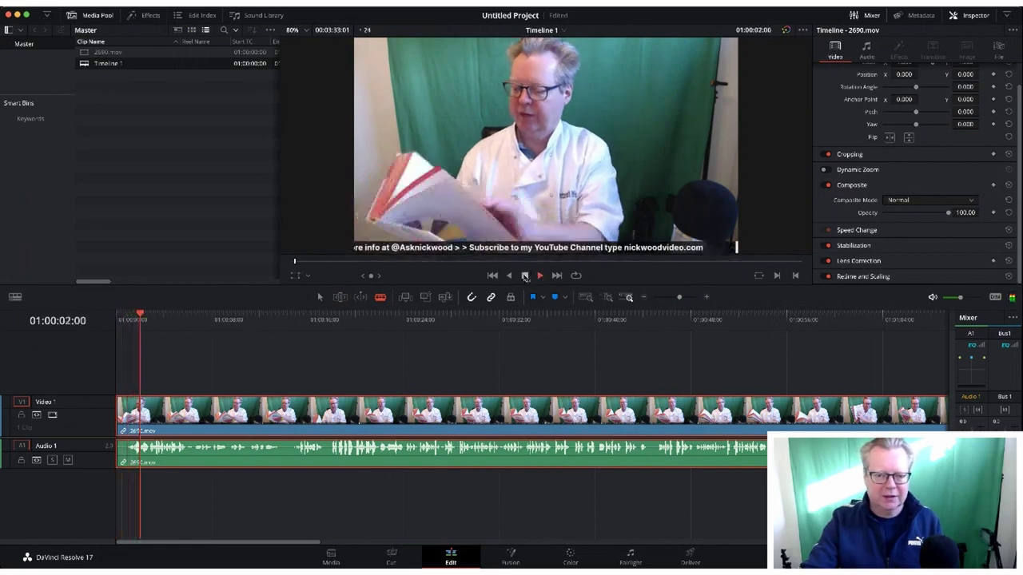
key(space)
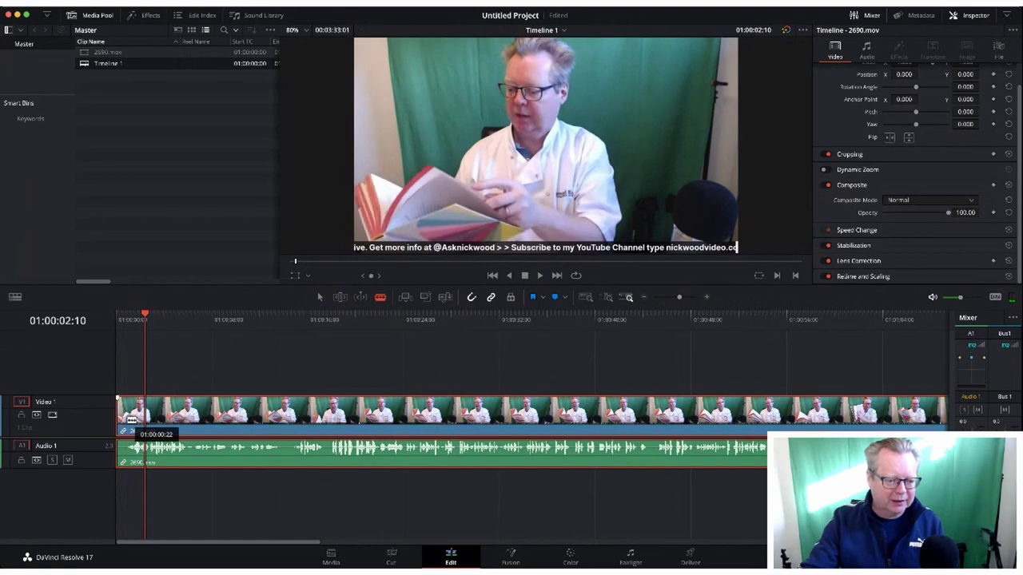
drag(131, 418, 132, 418)
click(319, 298)
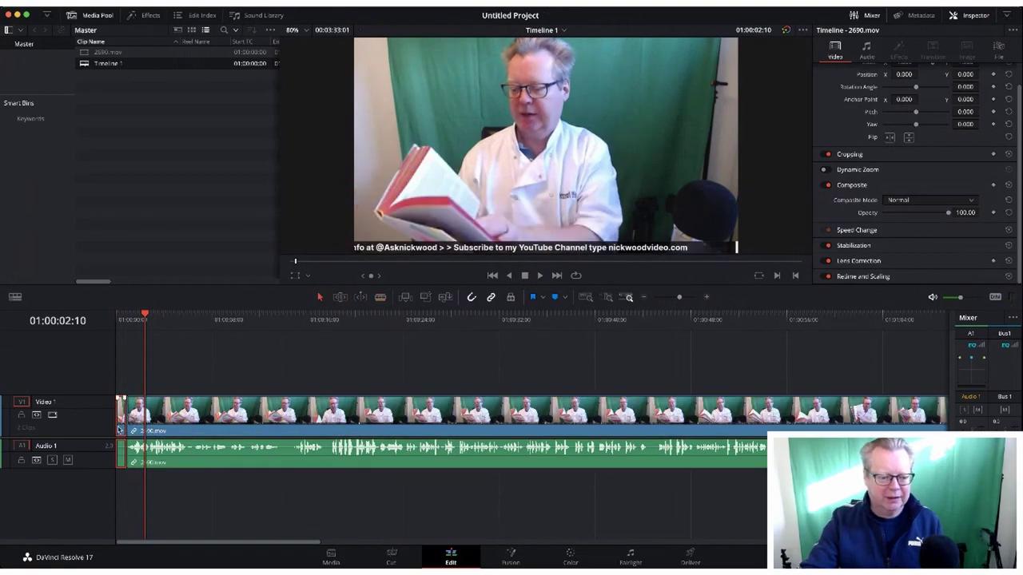
Ripple-delete the short 22-frame piece at the start of the timeline so the remaining clip moves to the beginning
click(203, 421)
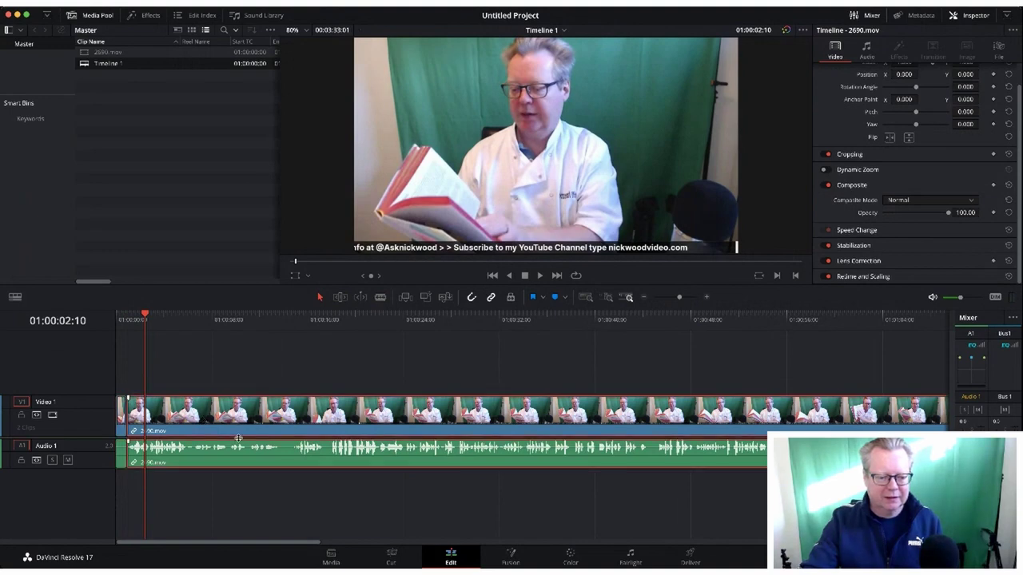
click(121, 420)
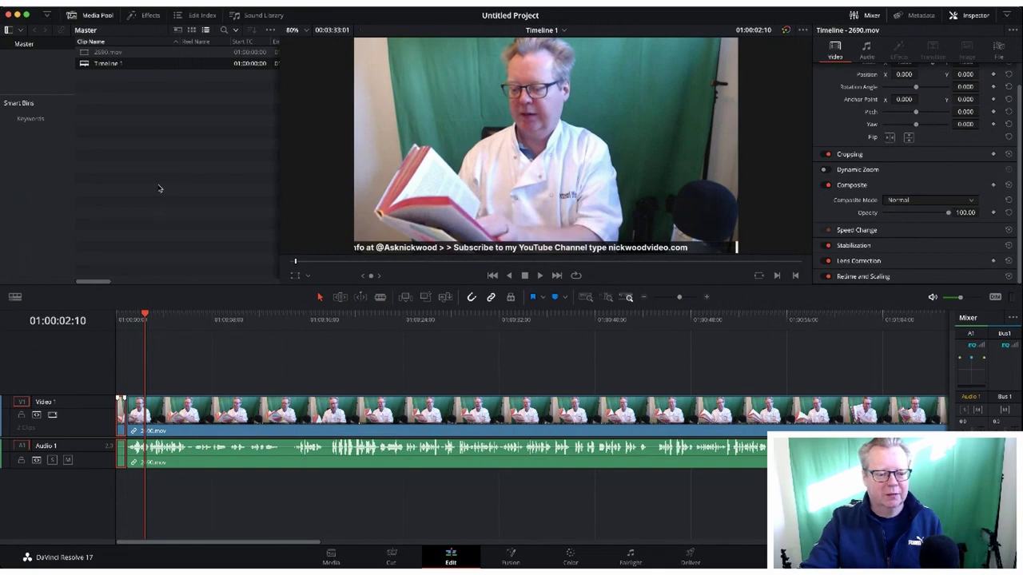
key(BackSpace)
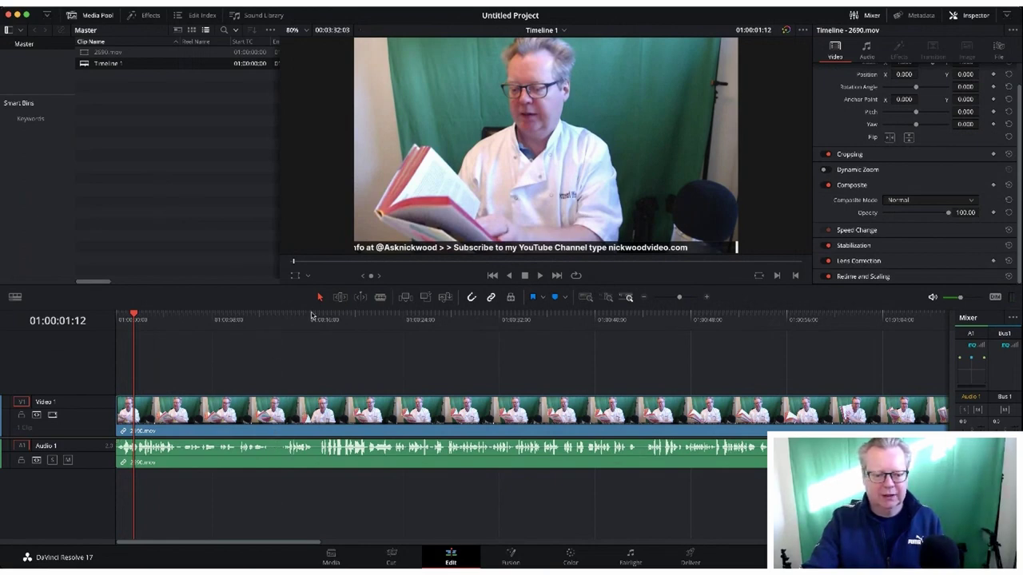
Blade out a section about one second long, roughly 13 seconds into the timeline, and delete it with the gap closed
click(379, 299)
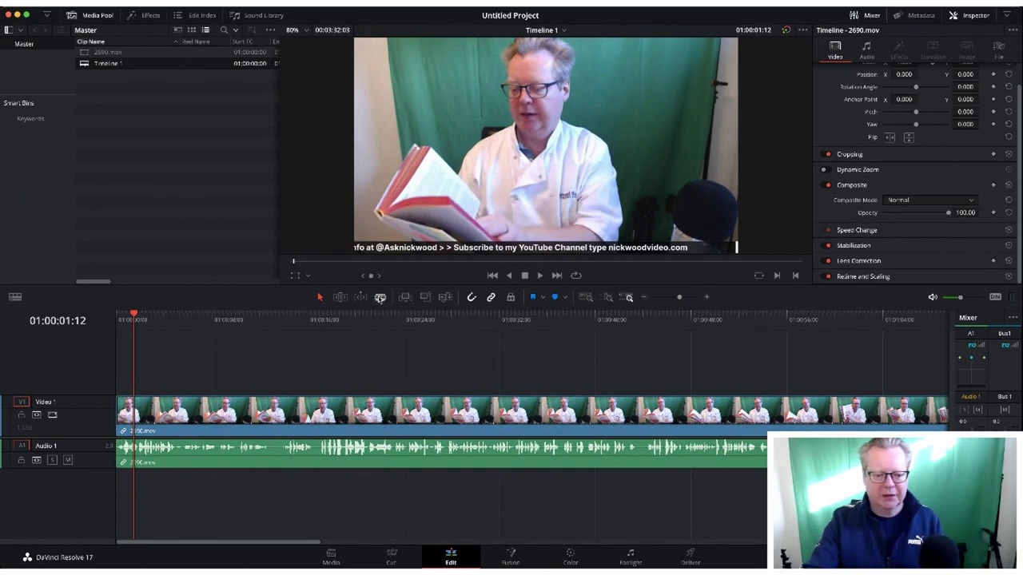
click(281, 417)
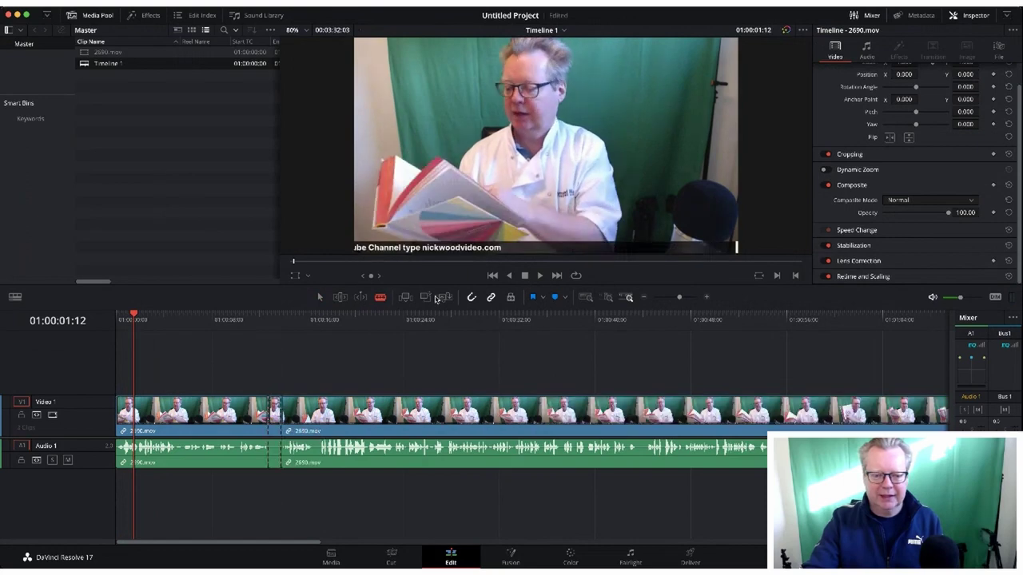
click(320, 296)
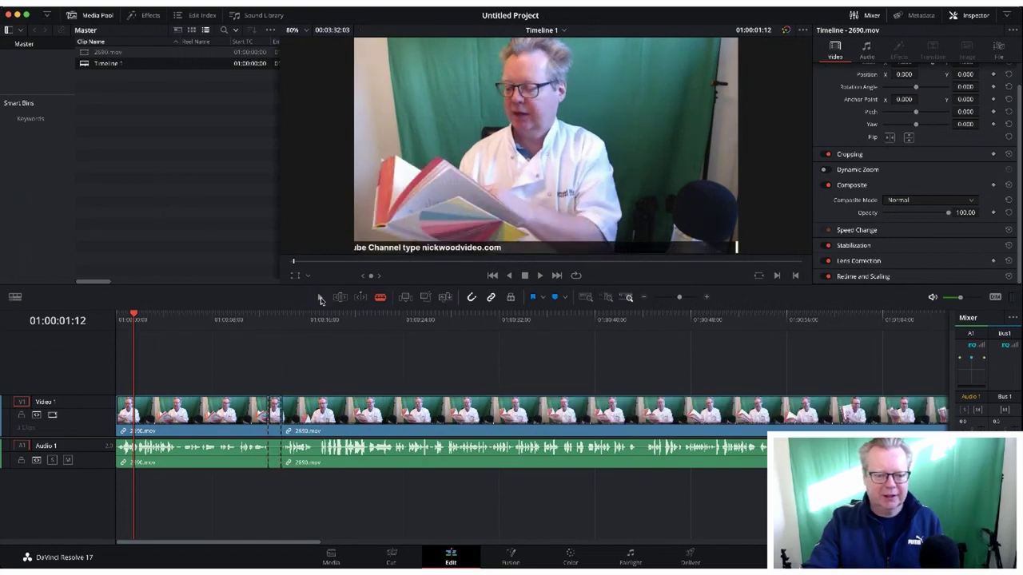
click(275, 417)
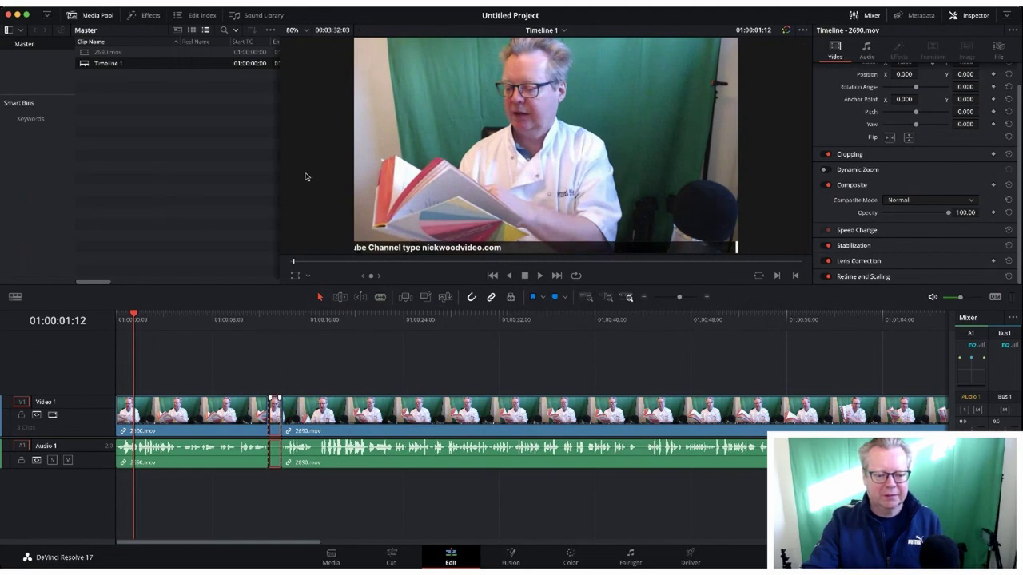
key(BackSpace)
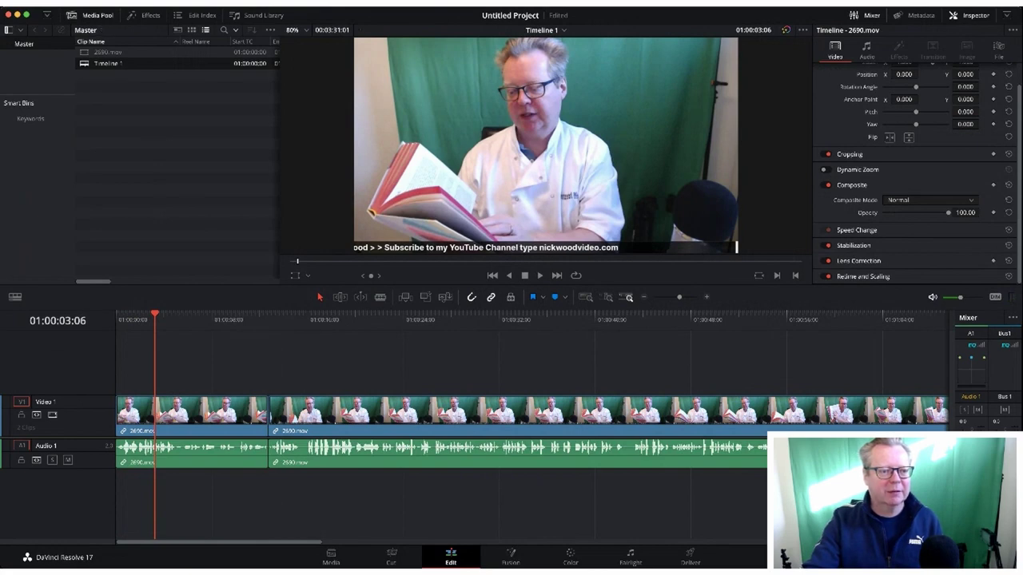
Import broadcast_2429518.mp4 into the Media Pool and display the pool's clips as thumbnails
drag(107, 83, 107, 72)
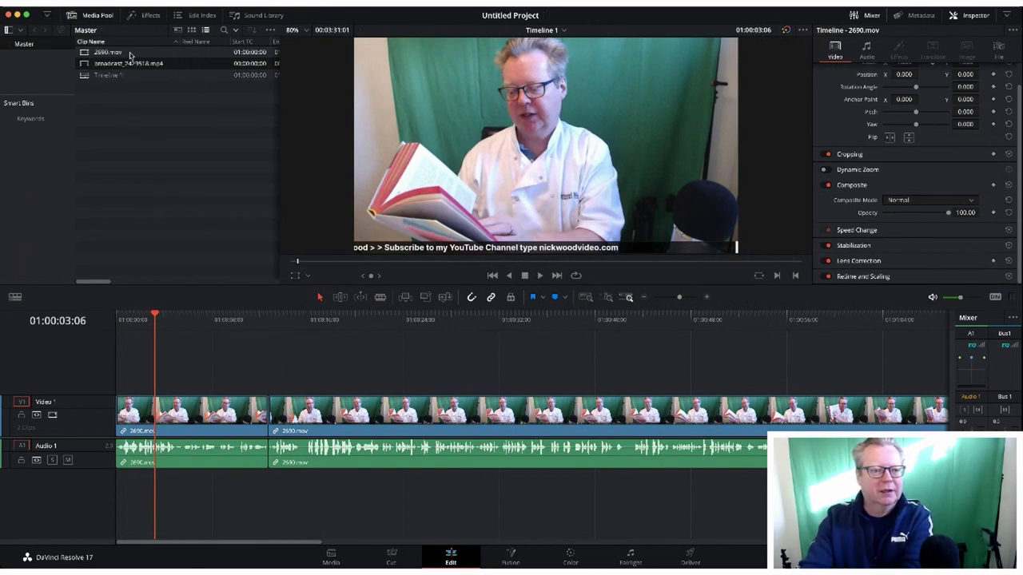
click(192, 30)
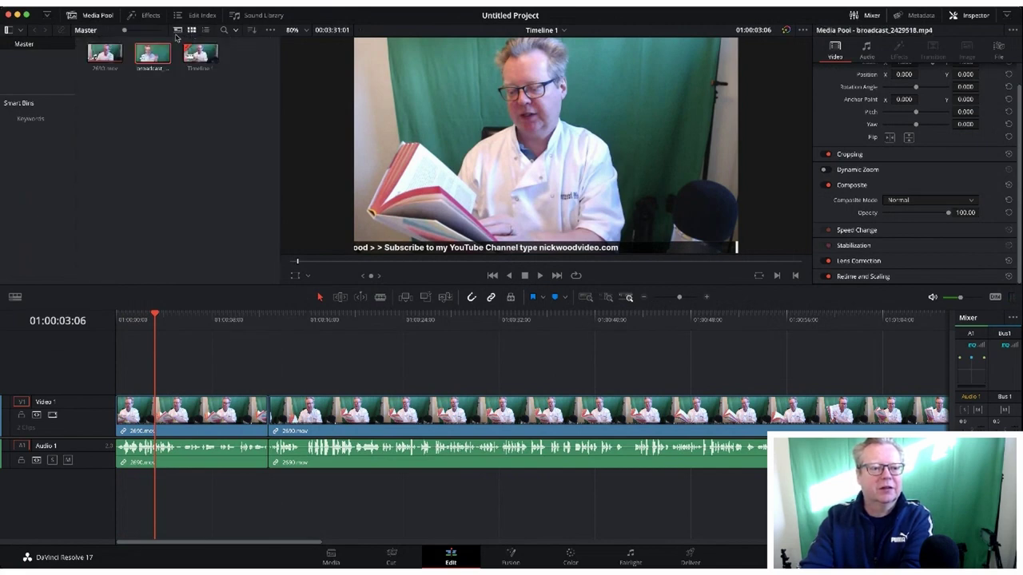
Try broadcast_2429518.mp4 on a new video track above the 2690.mov clips, and remove it from the timeline again
click(119, 54)
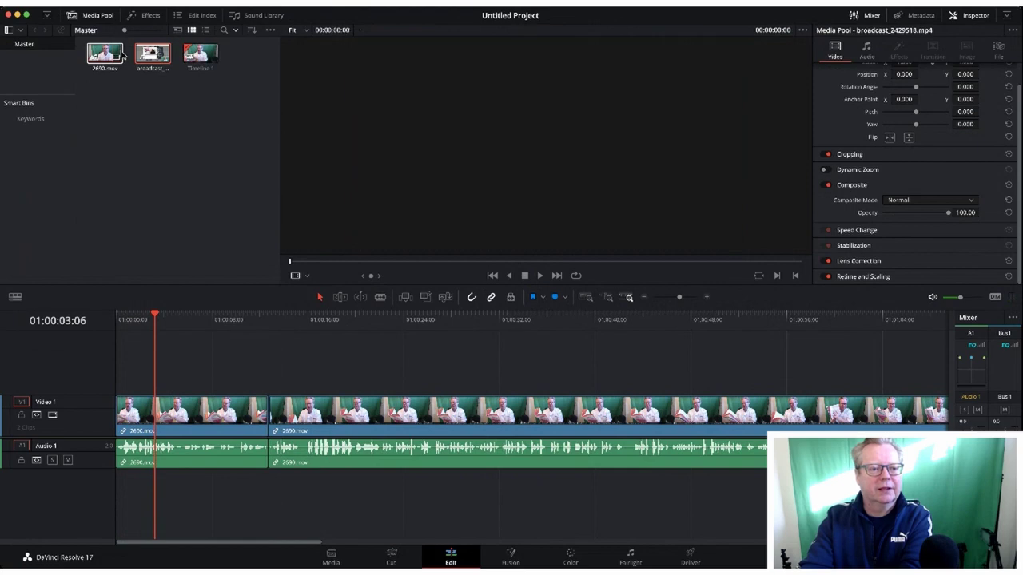
click(152, 53)
drag(152, 54, 247, 388)
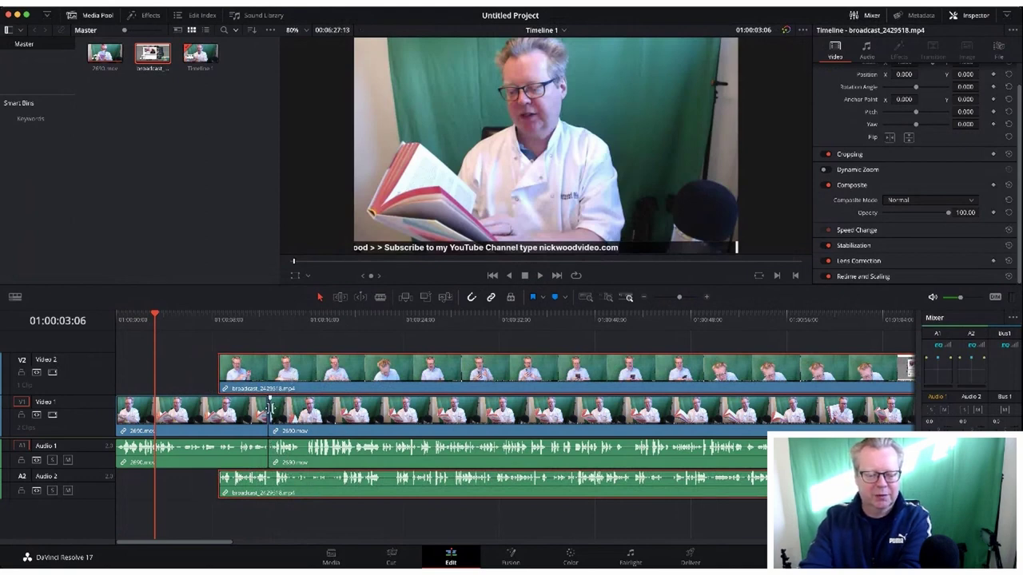
key(Delete)
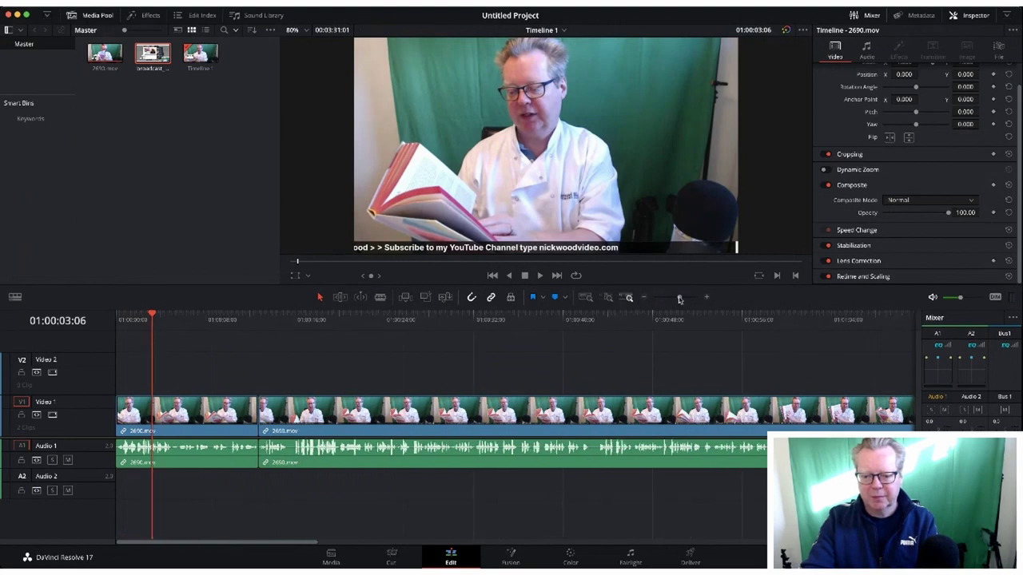
Zoom the timeline in closely and out until the whole edit is in view, and scrub the playhead to 01:01:21:18
drag(680, 299, 684, 297)
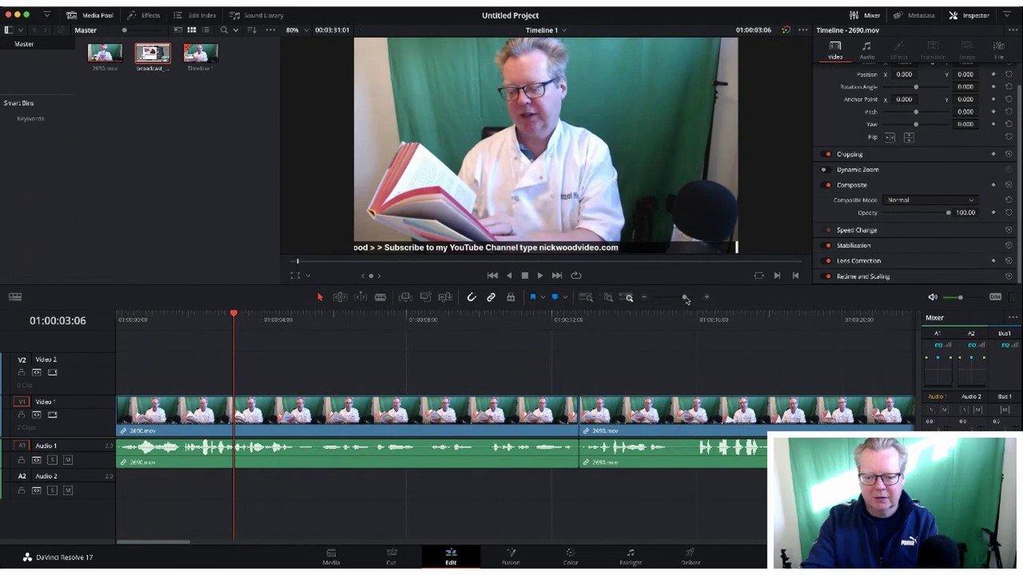
drag(684, 298, 698, 299)
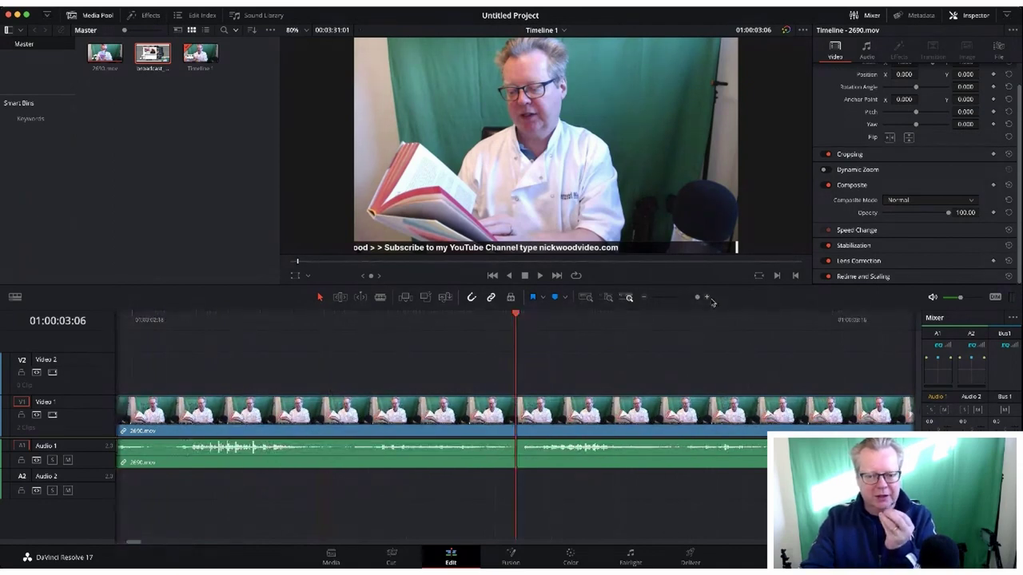
click(677, 299)
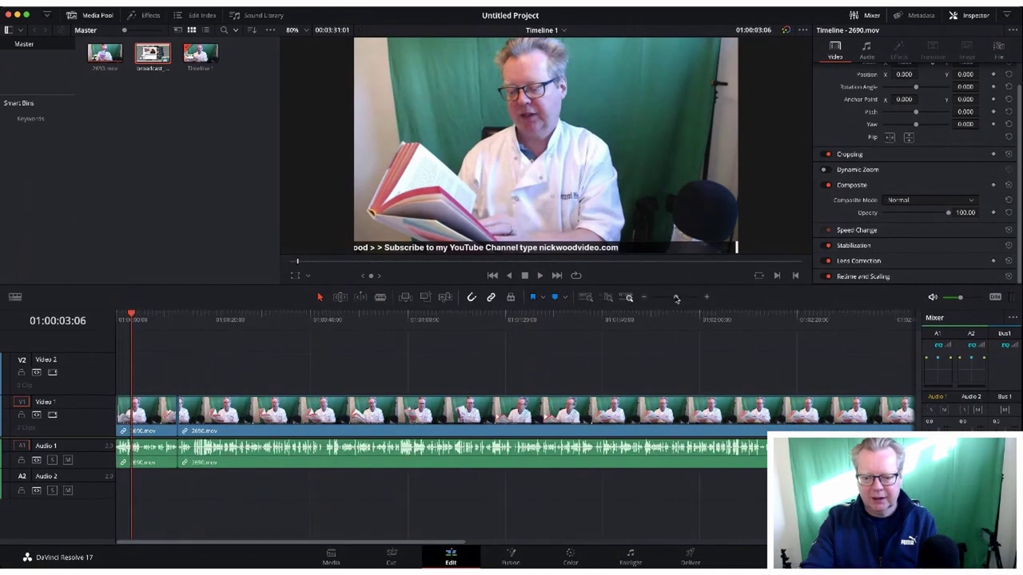
drag(677, 299, 671, 299)
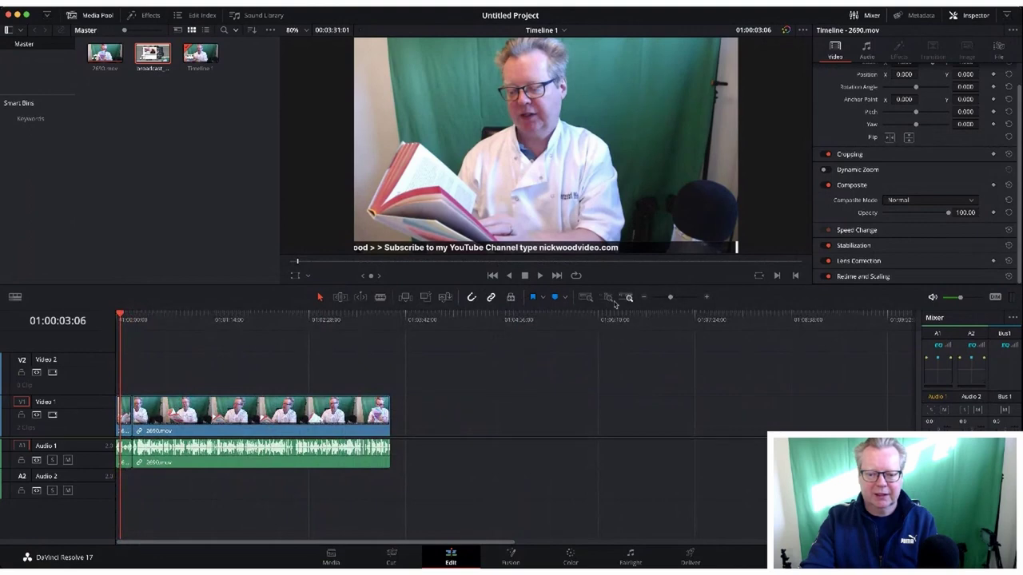
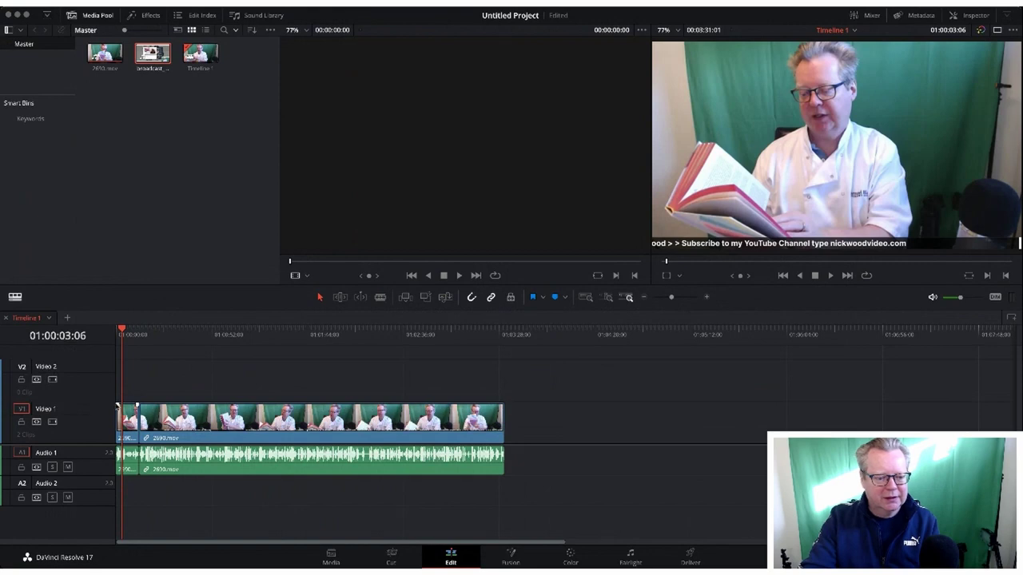
click(174, 331)
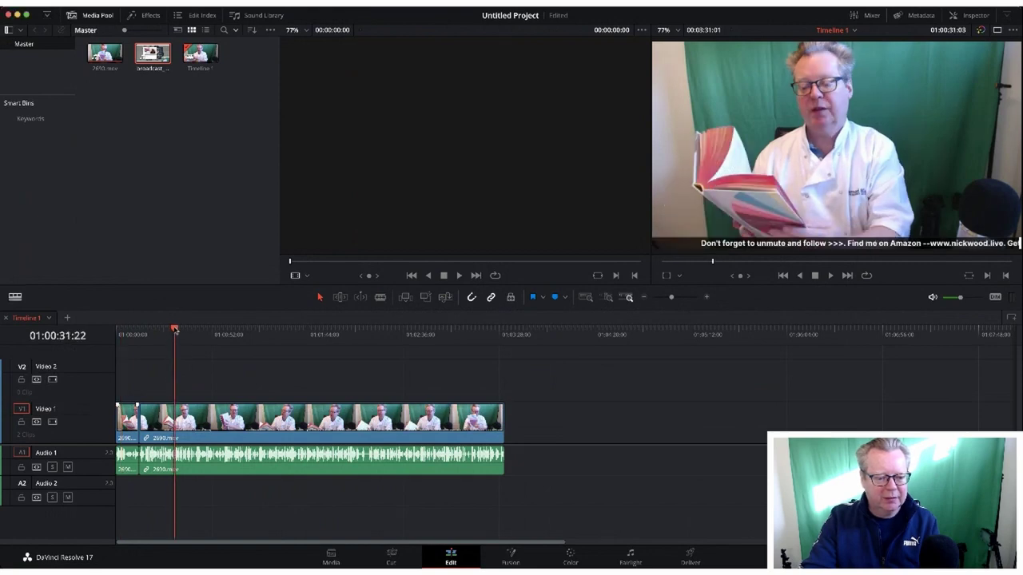
drag(175, 330, 266, 330)
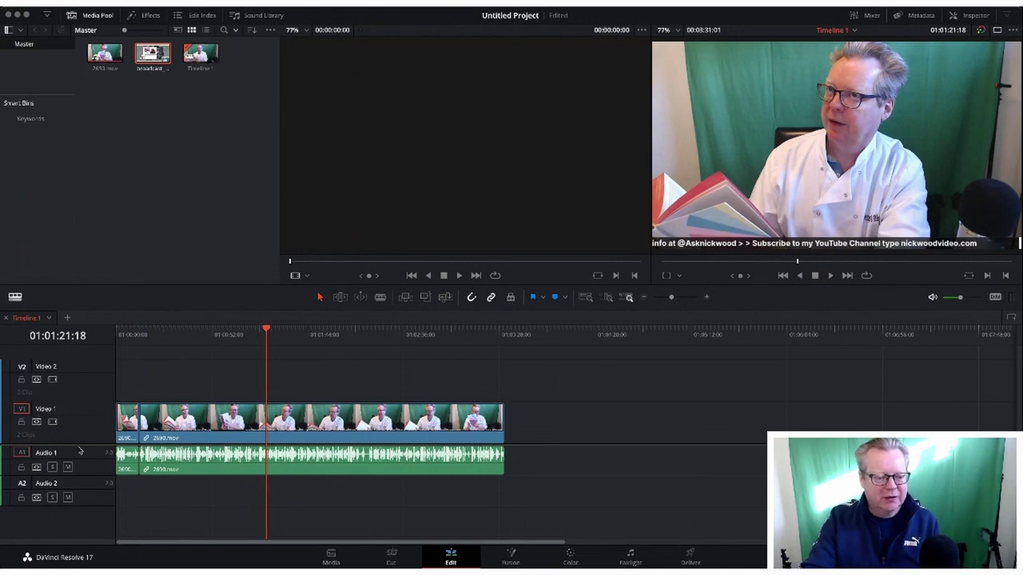
Try taller and shorter video and audio tracks, leaving the video tracks slightly shorter and the audio tracks moderately taller
scroll(74, 451, up, 5)
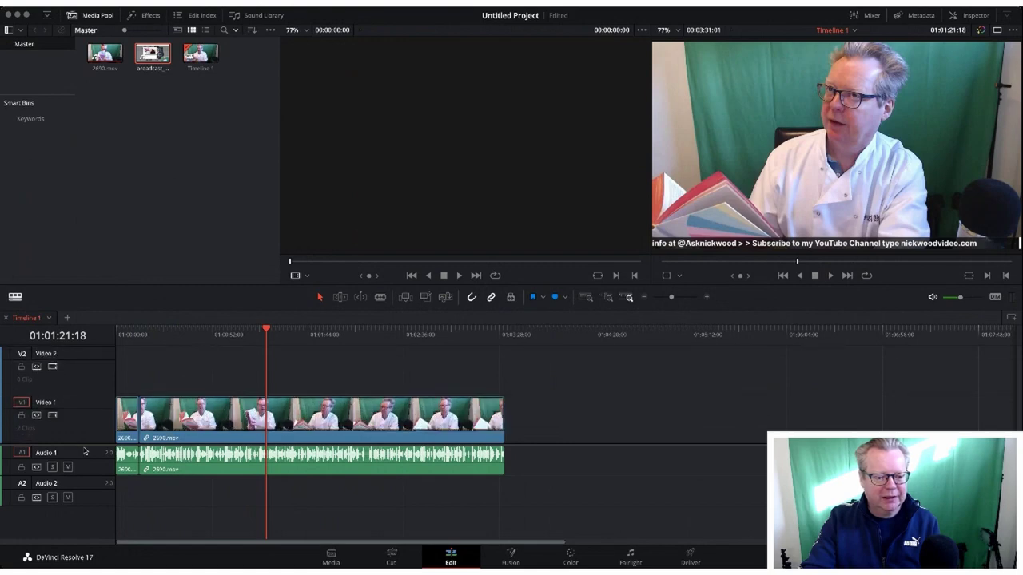
scroll(102, 452, up, 2)
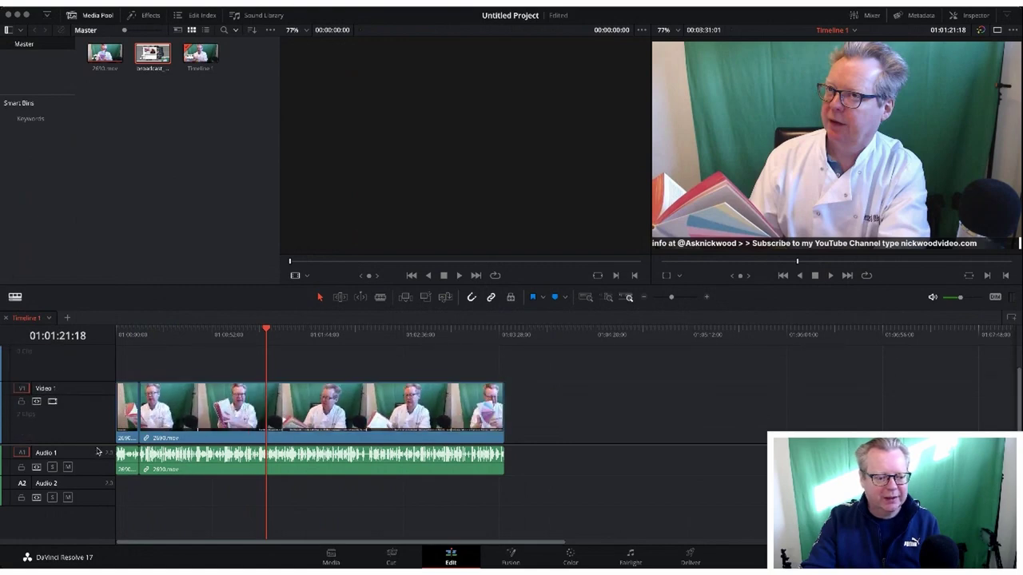
scroll(97, 452, down, 5)
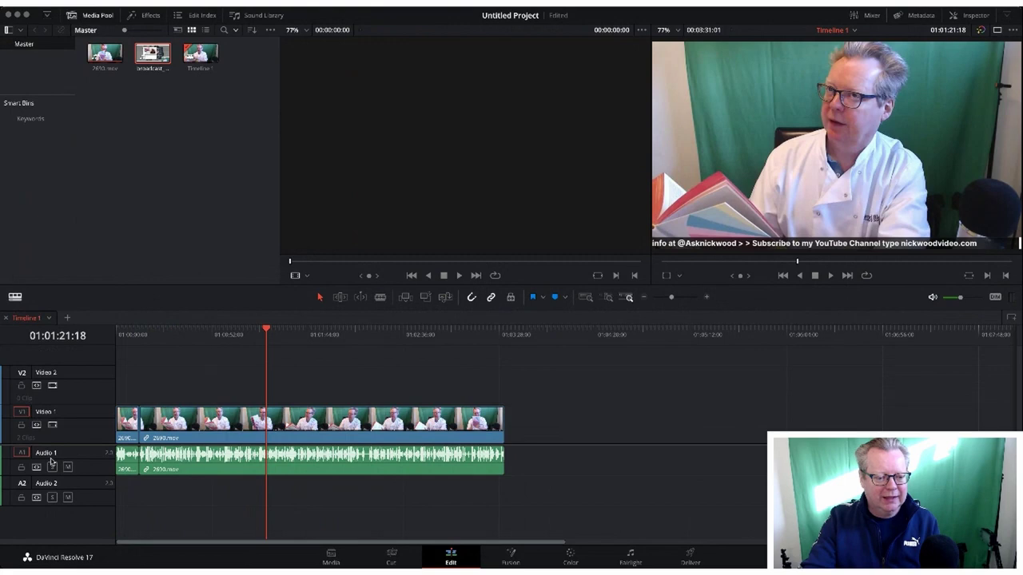
scroll(52, 461, up, 4)
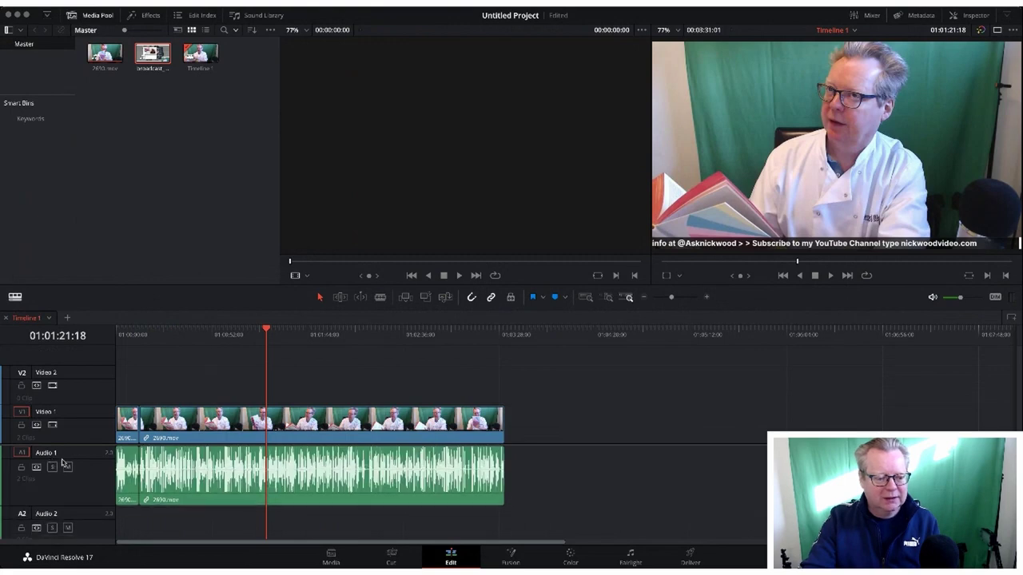
scroll(62, 461, down, 4)
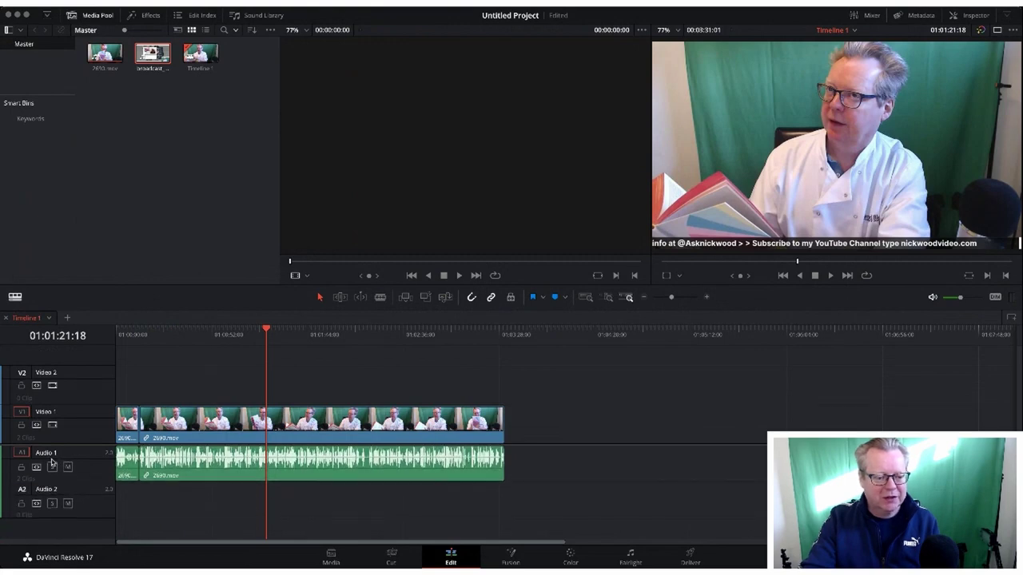
scroll(52, 462, up, 1)
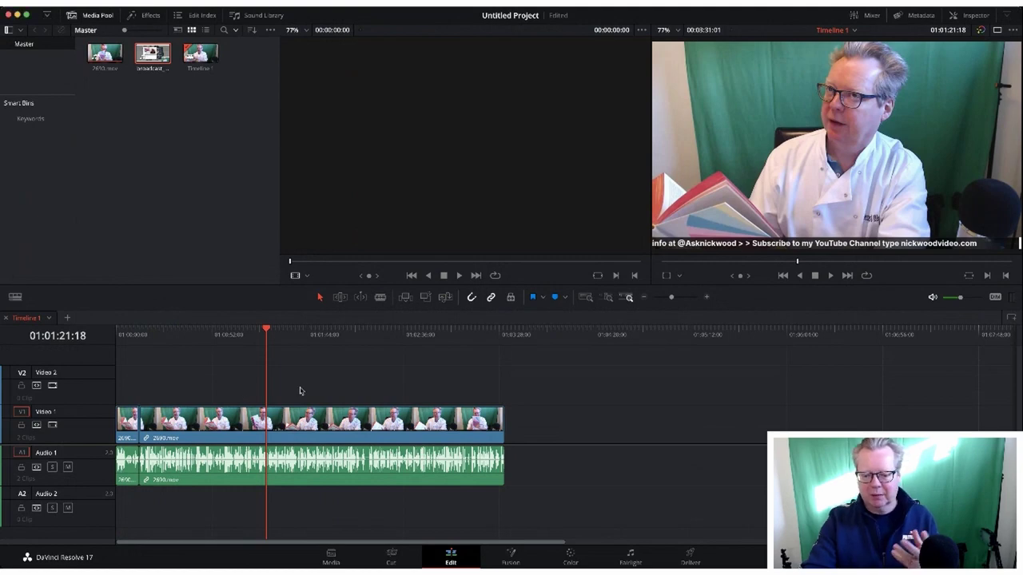
Play the timeline forward and in reverse, and jump back to the cut between the two 2690.mov clips
click(831, 276)
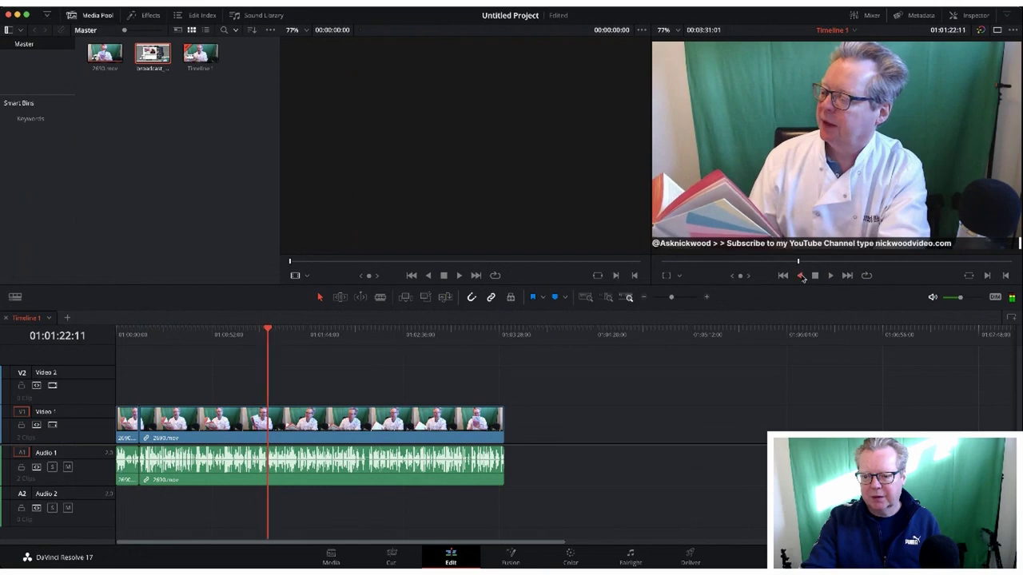
click(783, 275)
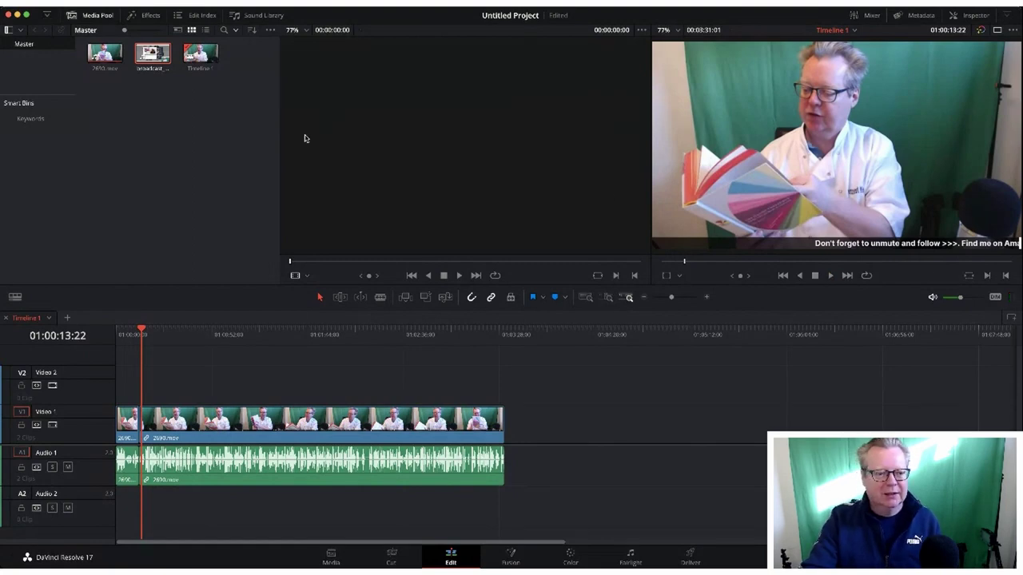
Open broadcast_2429518.mp4 in the source viewer and play a short stretch of it
click(169, 53)
double_click(169, 53)
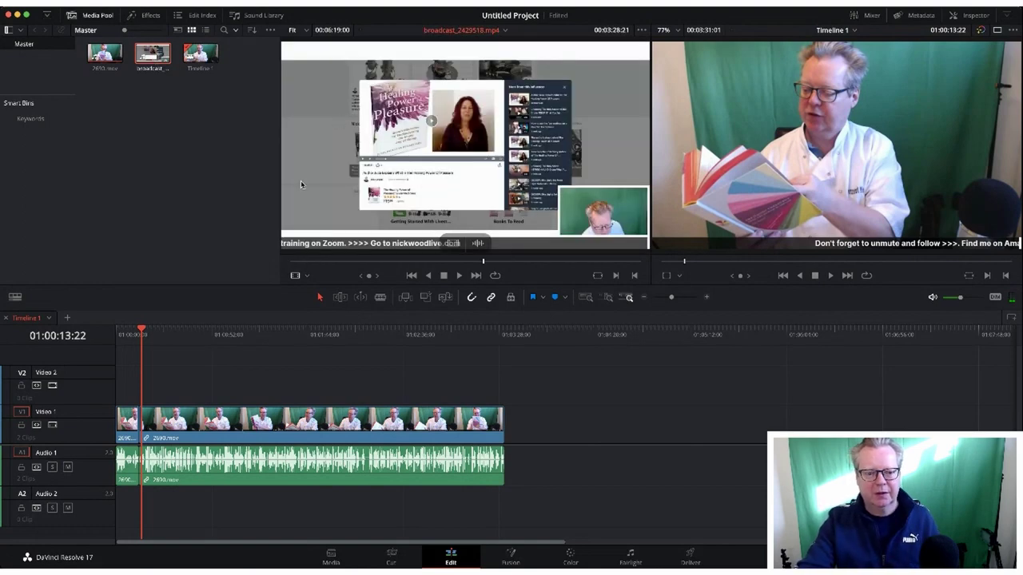
click(459, 275)
click(460, 275)
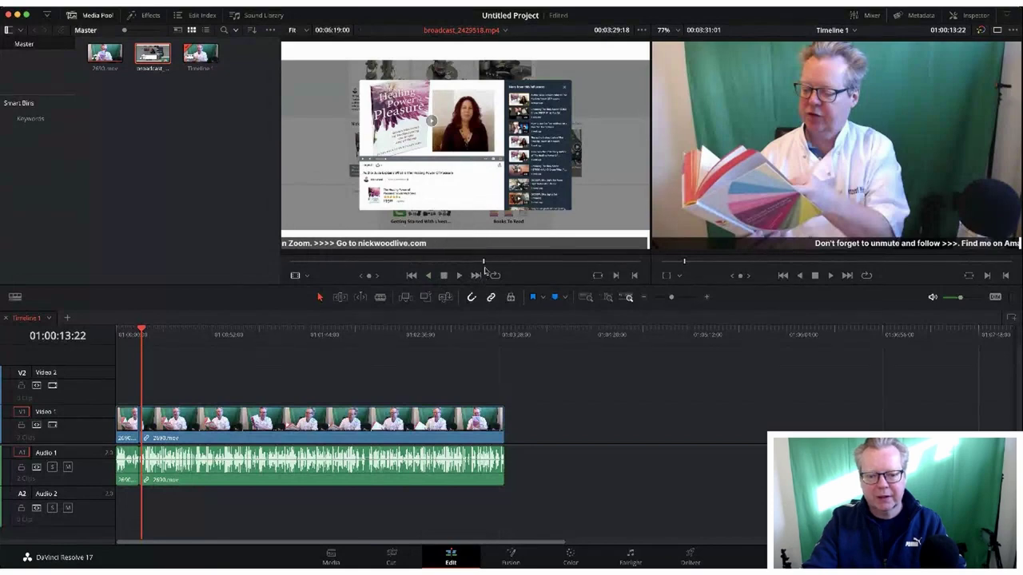
Mark an in point at 00:01:41:27 and an out point at 00:02:35:08 on the broadcast_2429518.mp4 source clip
drag(482, 262, 383, 264)
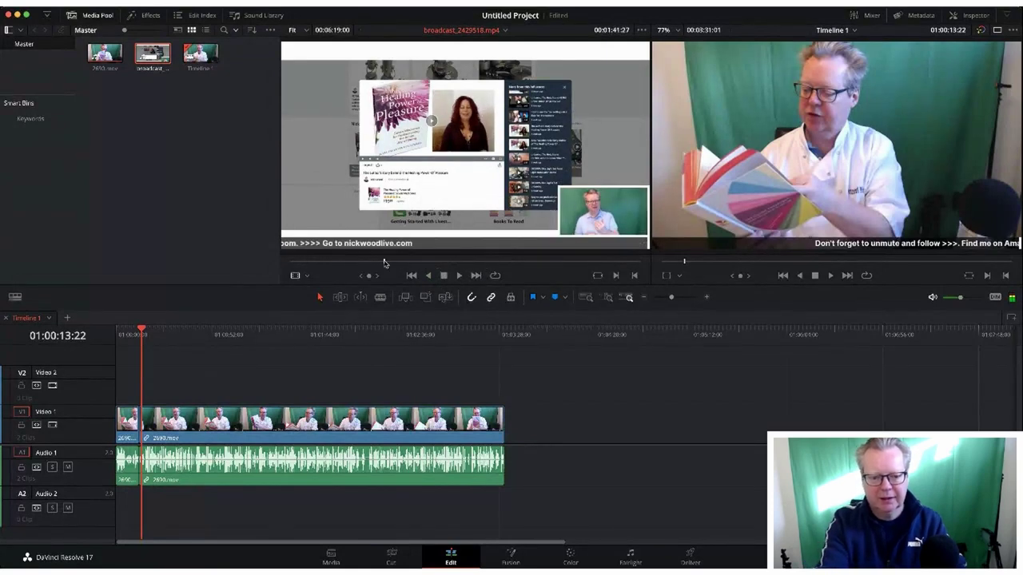
key(i)
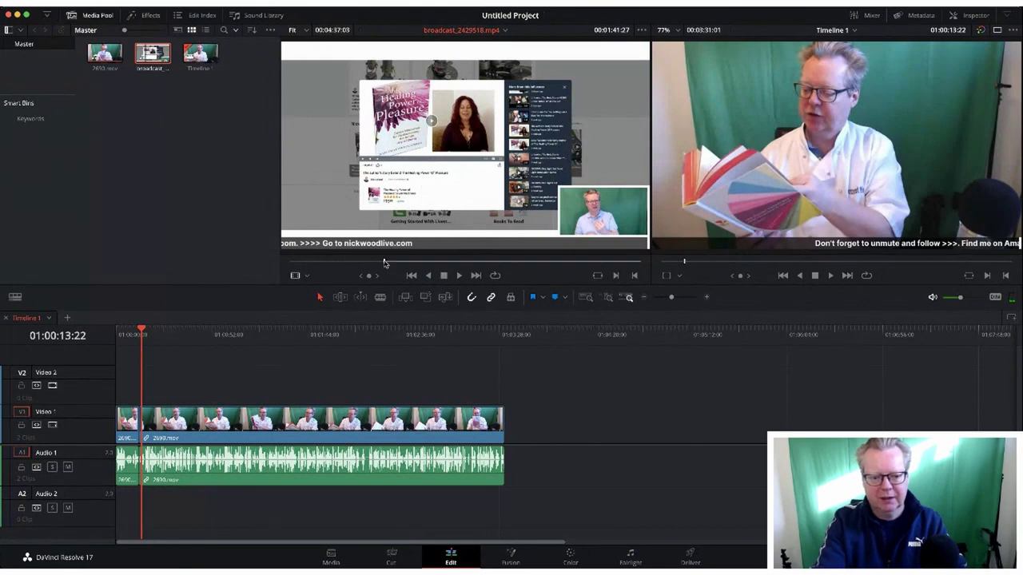
drag(384, 264, 434, 264)
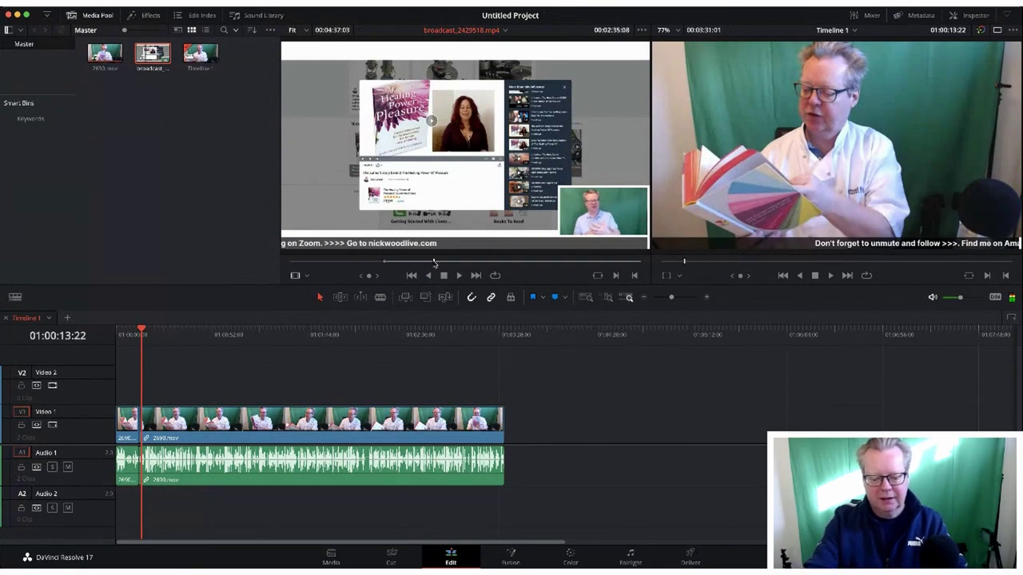
key(o)
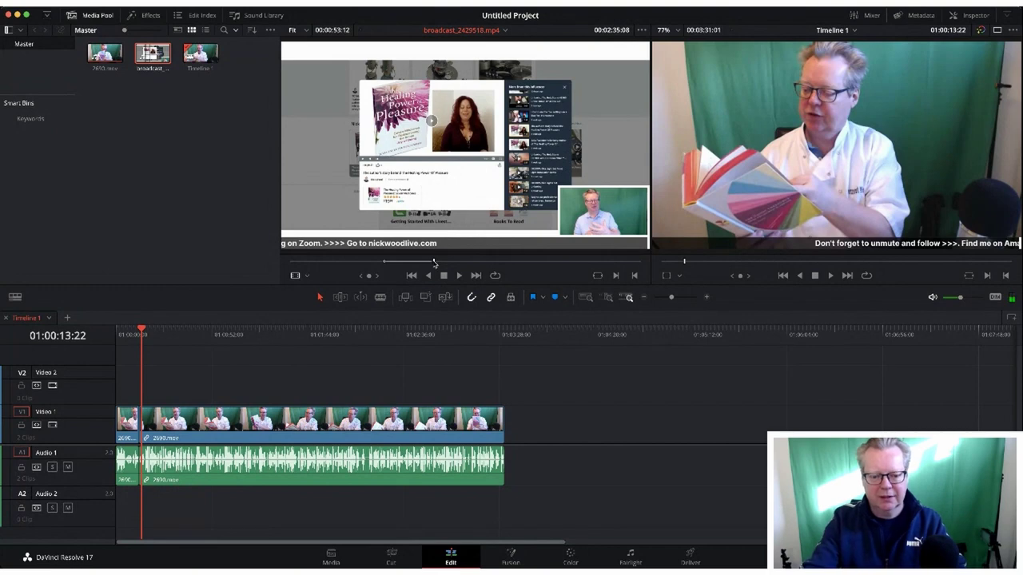
Try the marked source range with picture and sound on Video 2 and Audio 2, and delete it from the timeline again
mouse_move(423, 240)
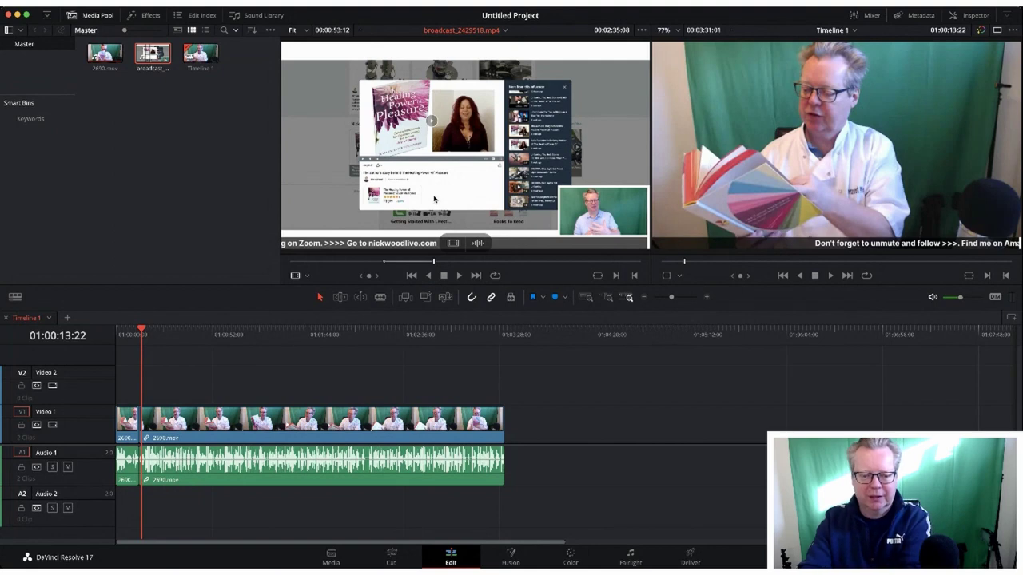
drag(465, 159, 304, 356)
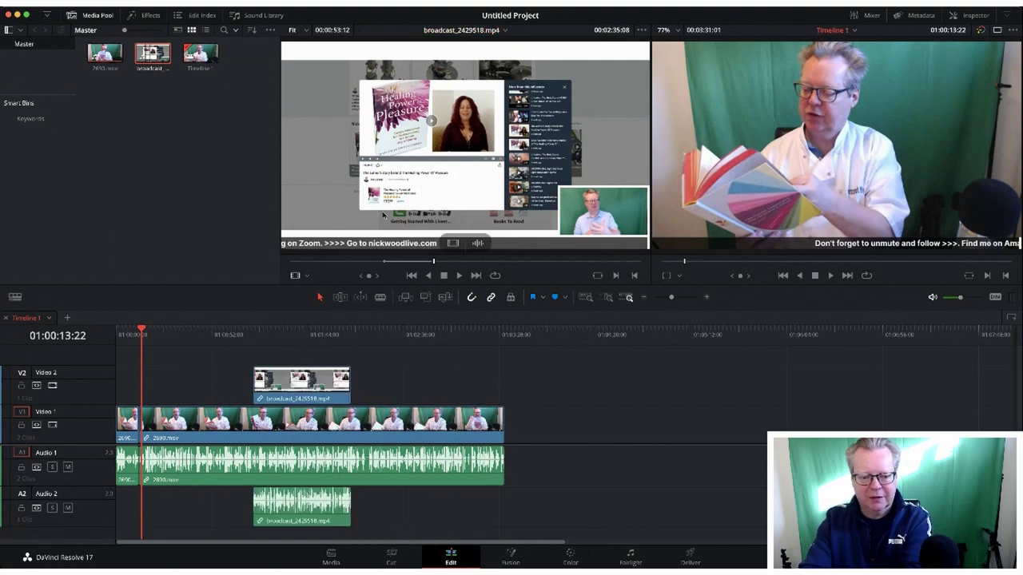
click(329, 387)
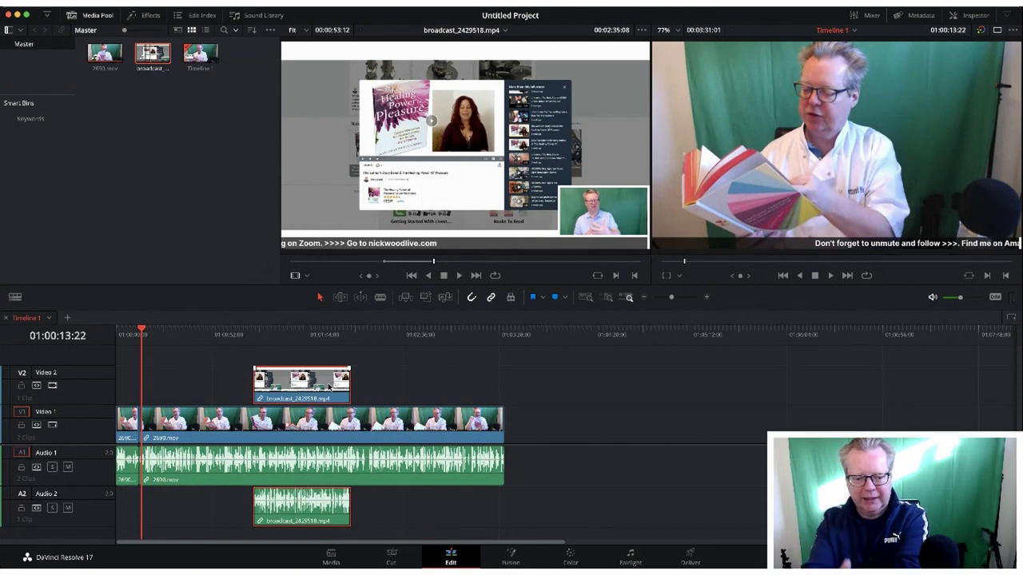
key(Delete)
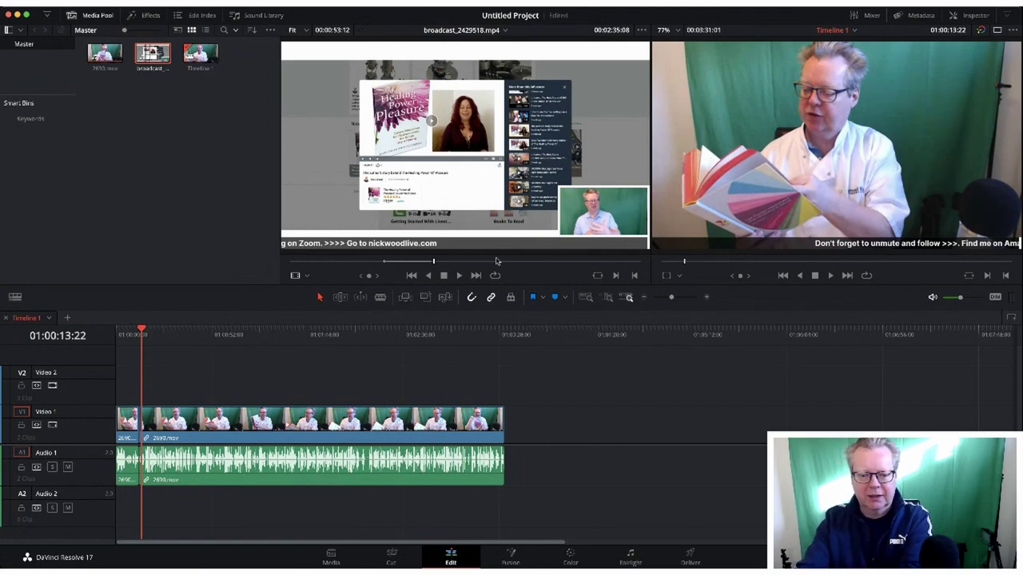
Try the marked range as video only on Video 2 and as audio only on Audio 2, and delete both clips again
mouse_move(477, 248)
drag(452, 248, 352, 381)
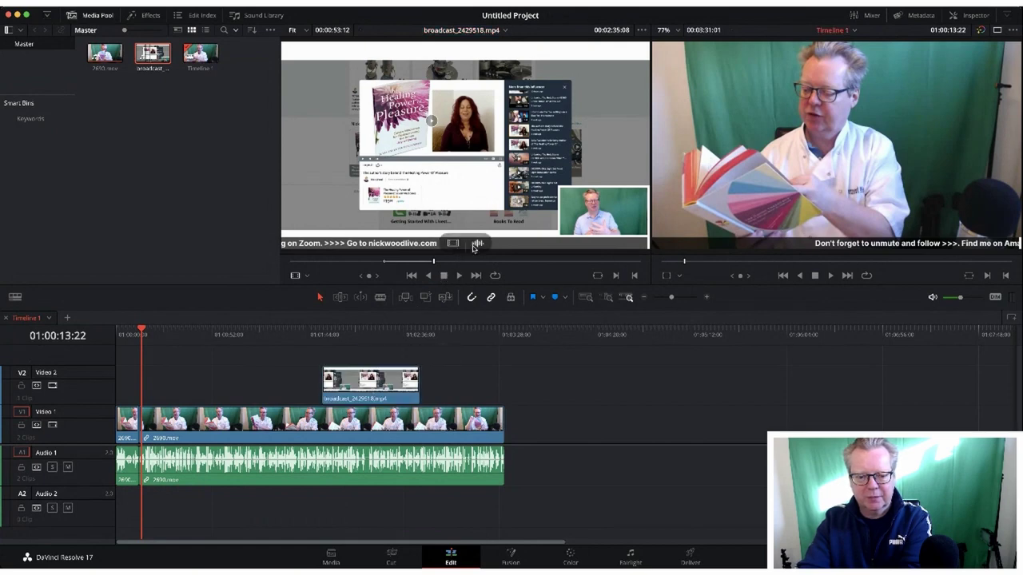
click(458, 248)
drag(317, 386, 336, 509)
click(373, 382)
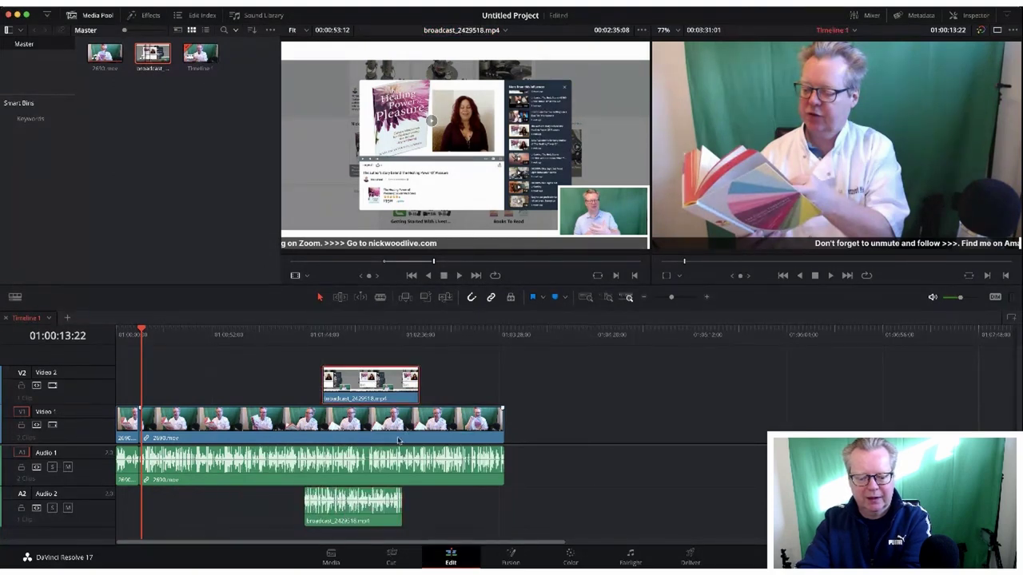
key(Delete)
click(372, 507)
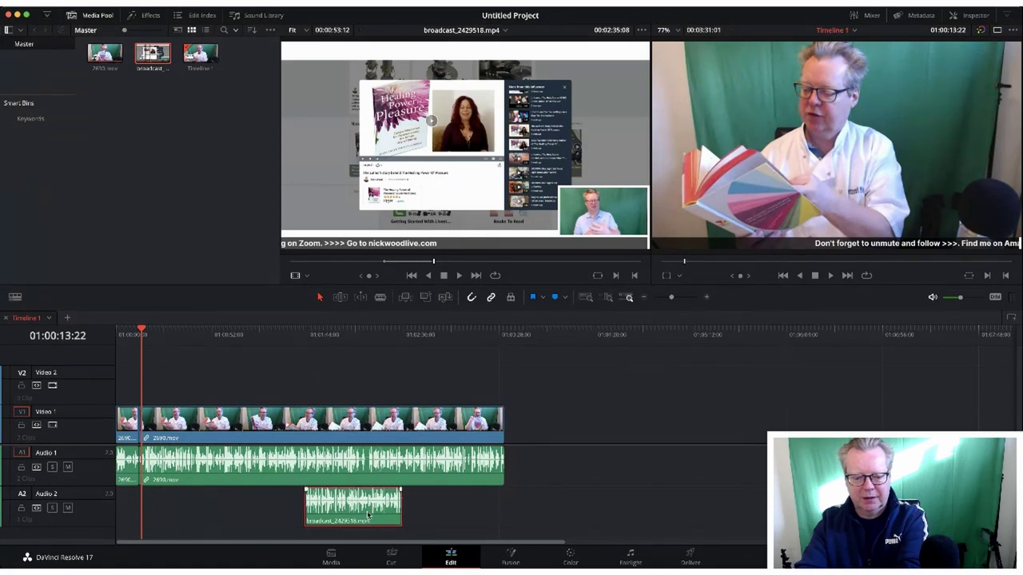
key(Delete)
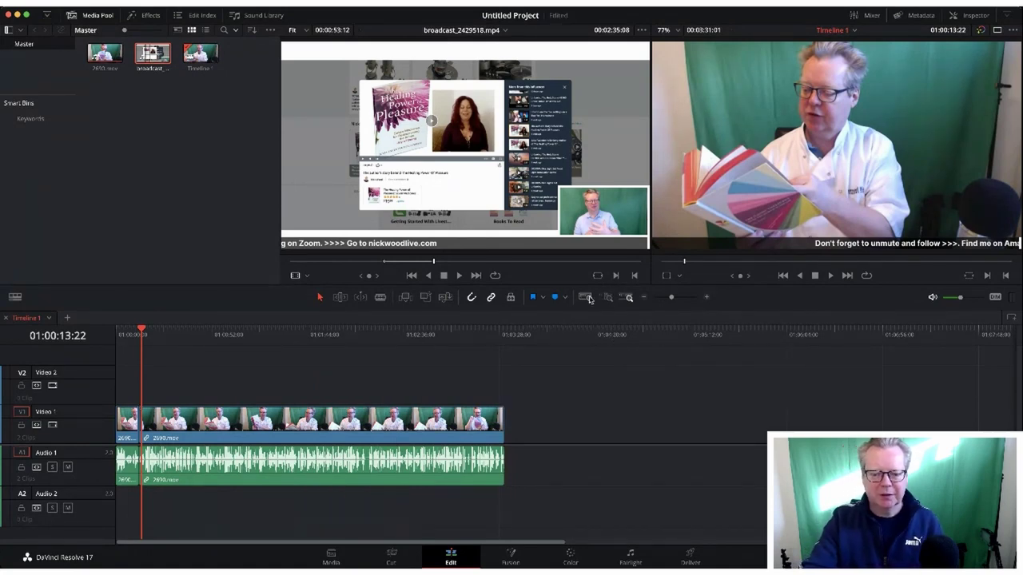